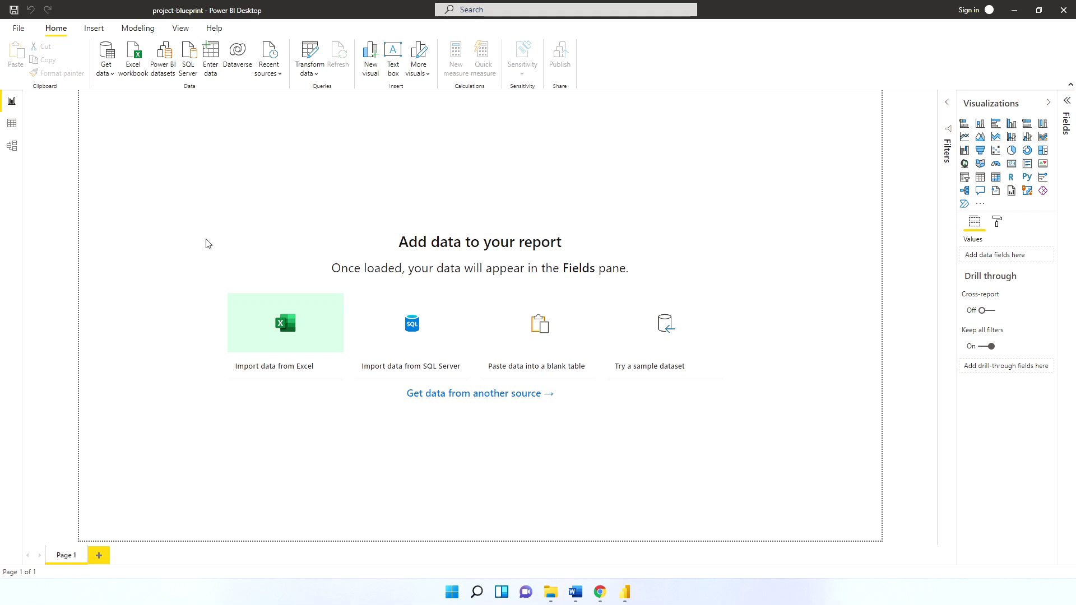
# - Open the Power Query Editor for the project-blueprint report
pyautogui.click(109, 68)
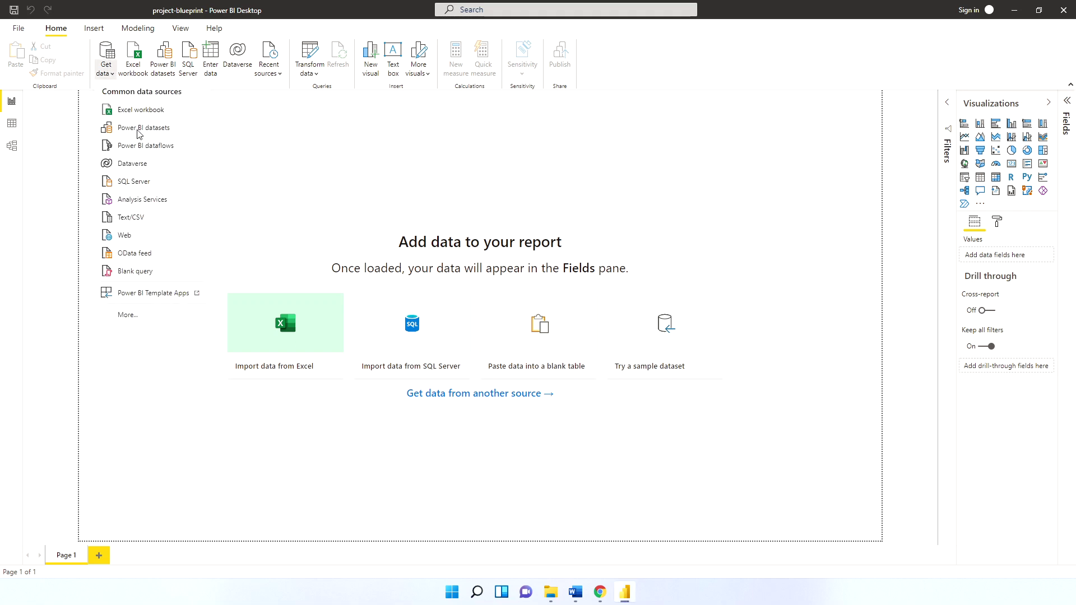
pyautogui.click(315, 149)
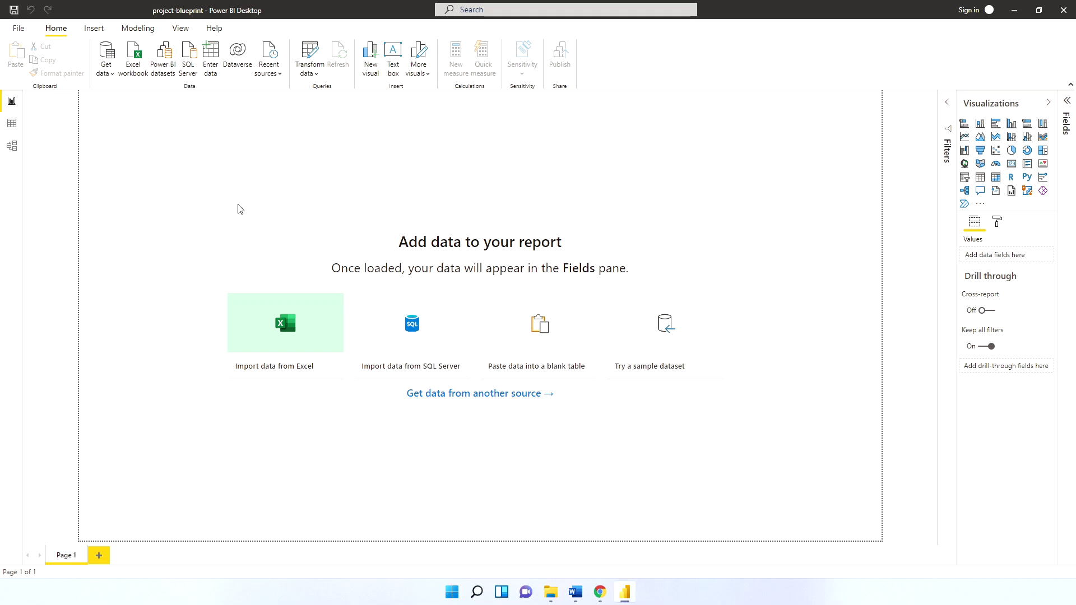
pyautogui.click(316, 55)
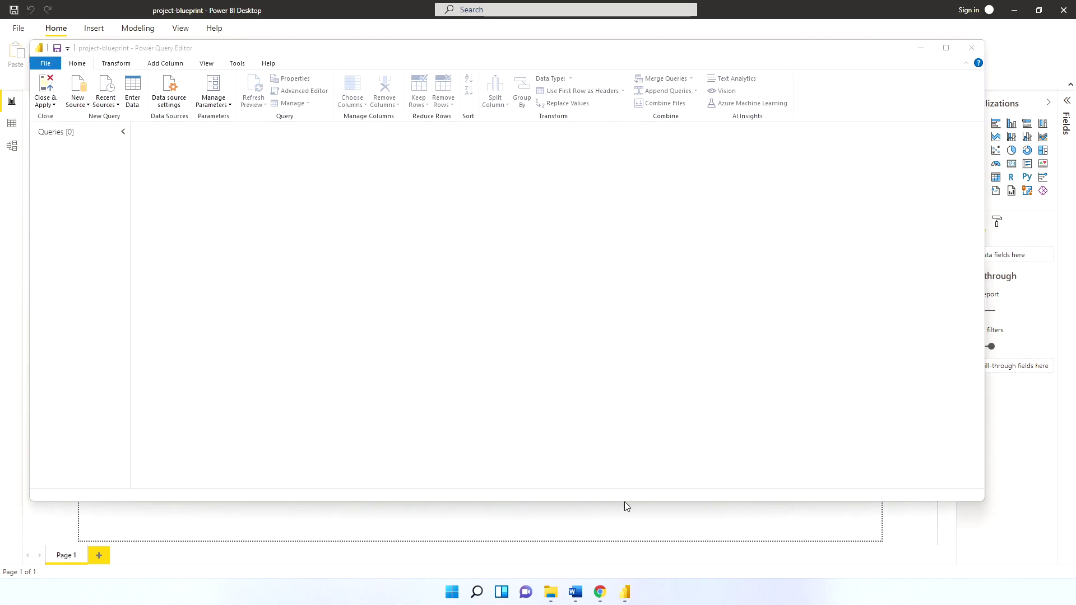
# - Switch to File Explorer and open the query editor folder inside the powerbi folder on the Desktop
pyautogui.moveTo(552, 593)
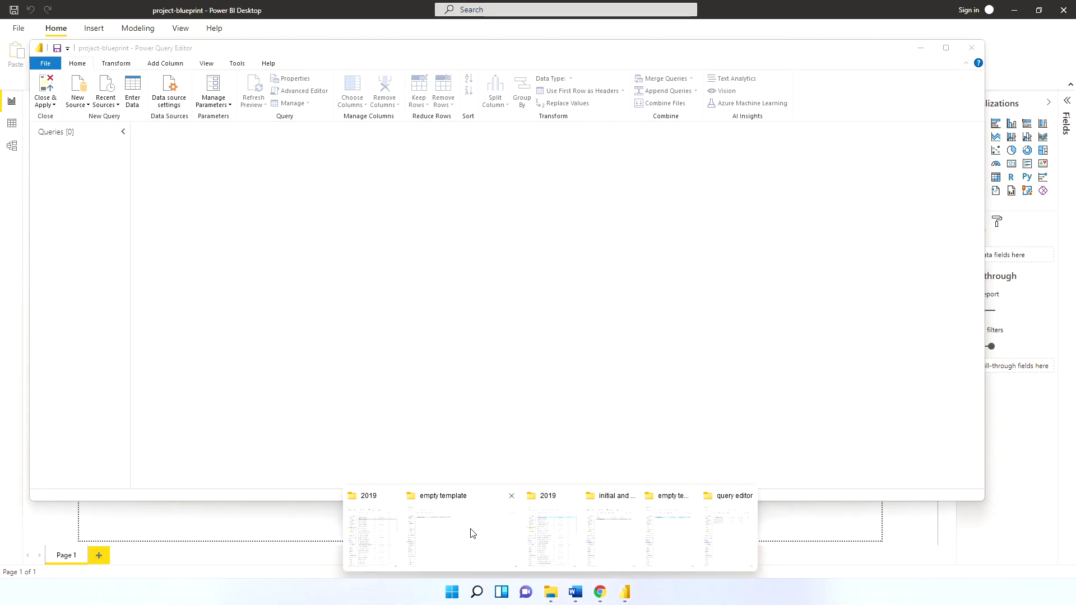
pyautogui.click(362, 539)
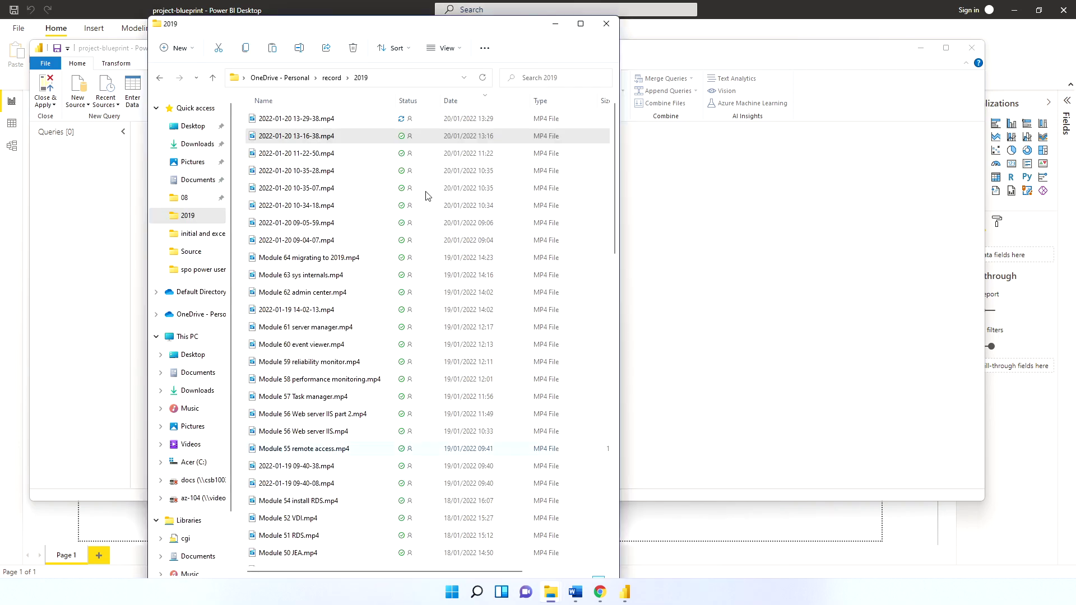
pyautogui.click(203, 130)
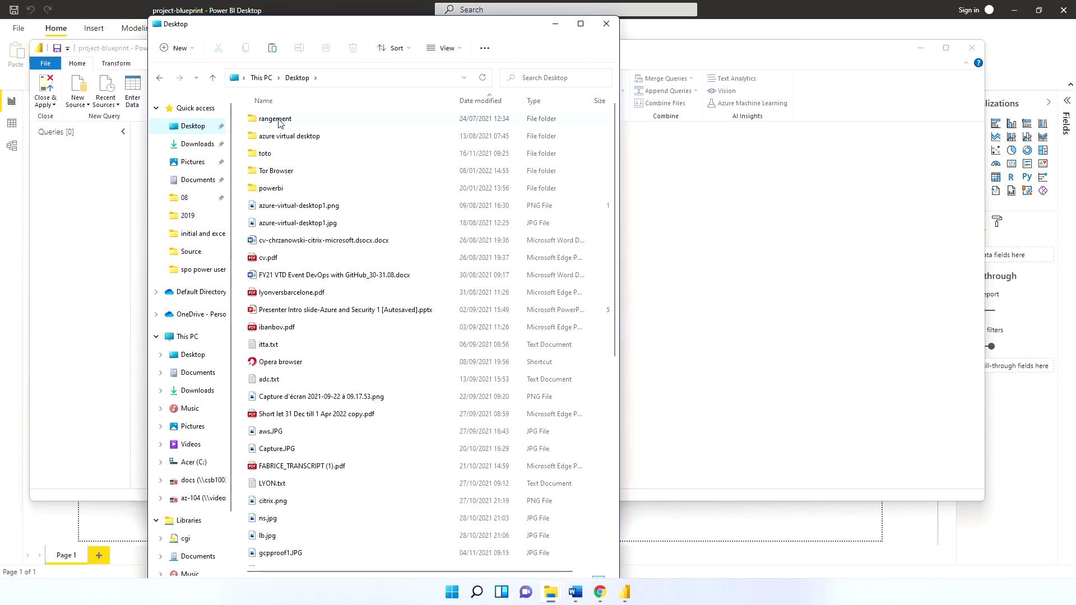
pyautogui.doubleClick(276, 189)
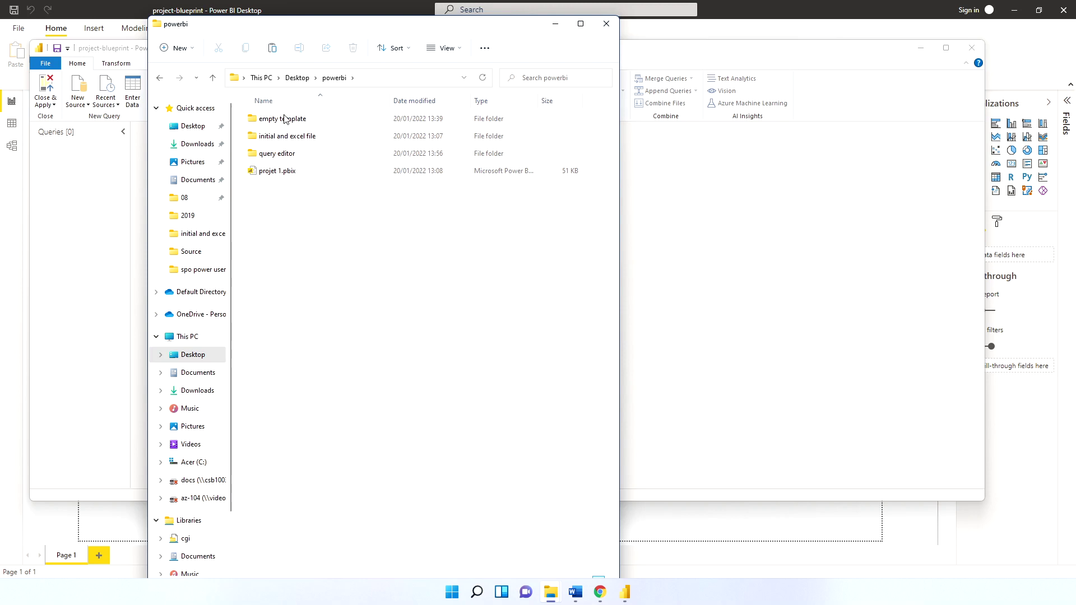
pyautogui.doubleClick(283, 153)
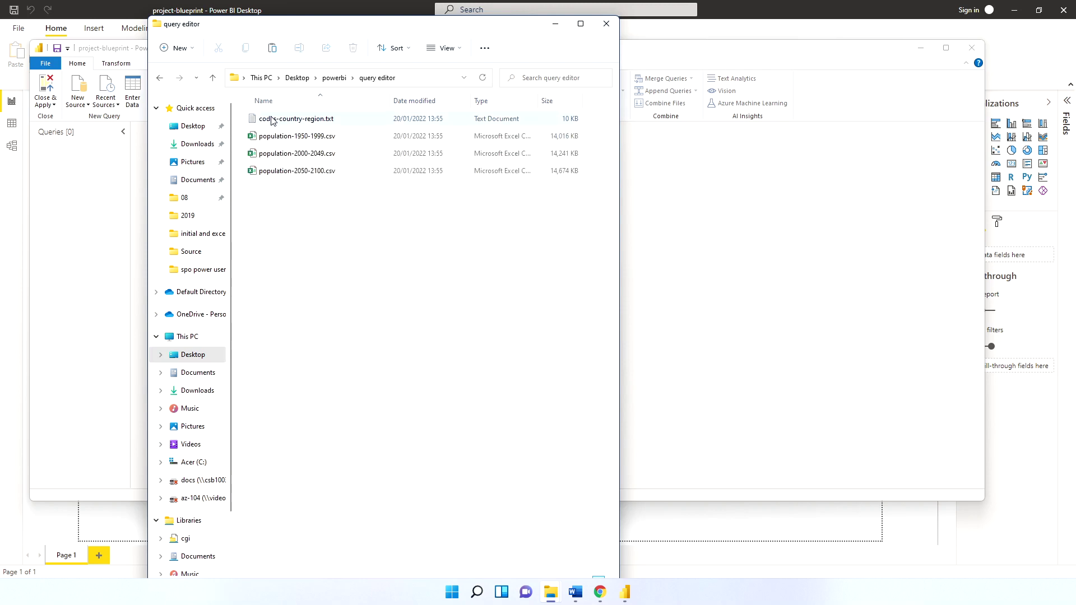
# - Open population-2050-2100.csv with Notepad by choosing it from the additional apps offered
pyautogui.click(306, 137)
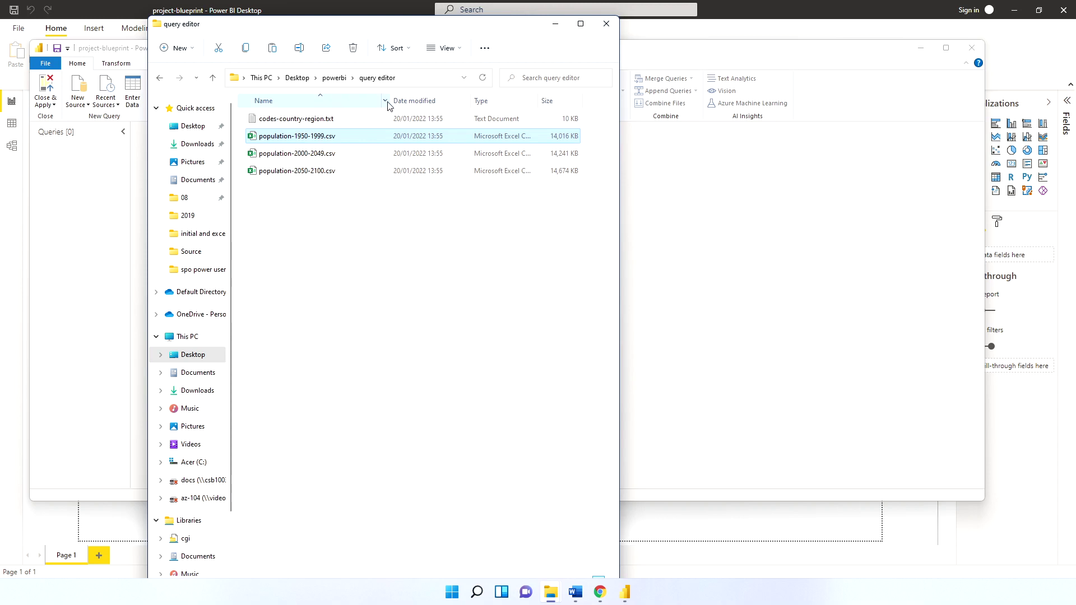
pyautogui.click(296, 176)
pyautogui.rightClick(291, 176)
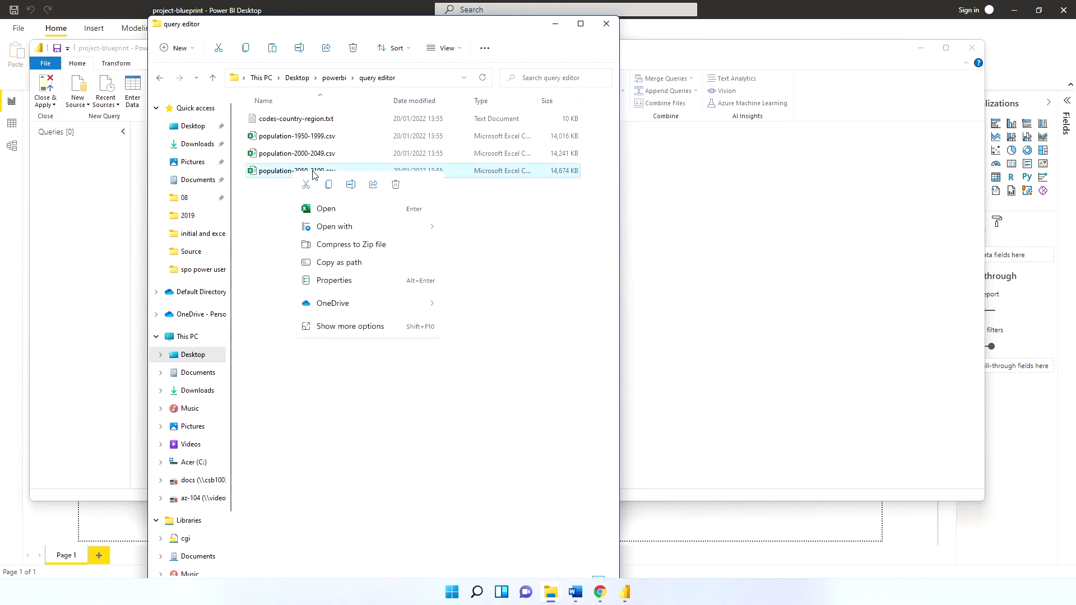
pyautogui.moveTo(381, 230)
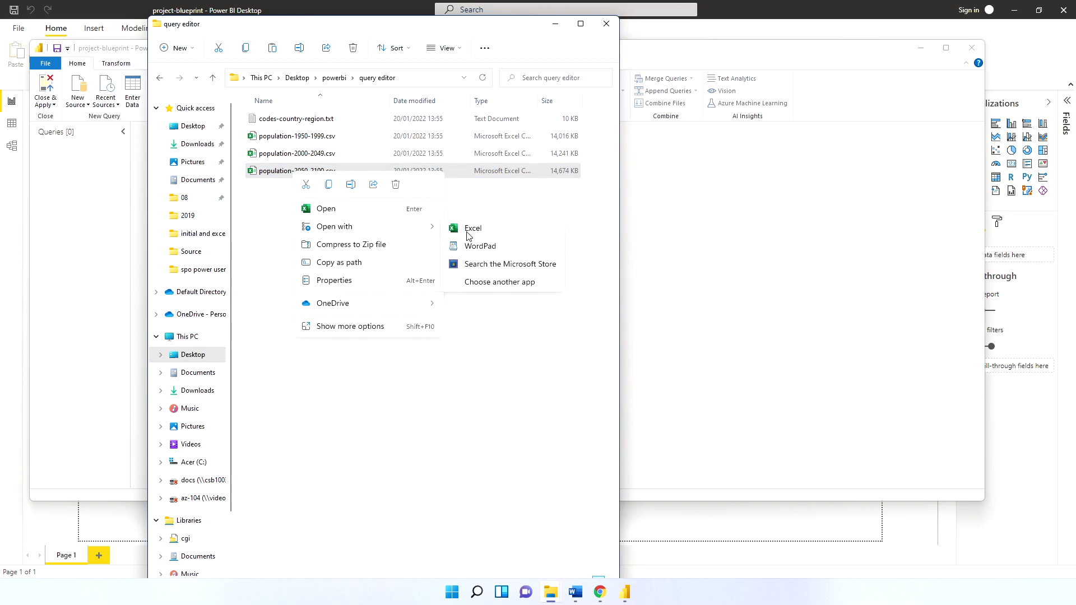
pyautogui.click(498, 288)
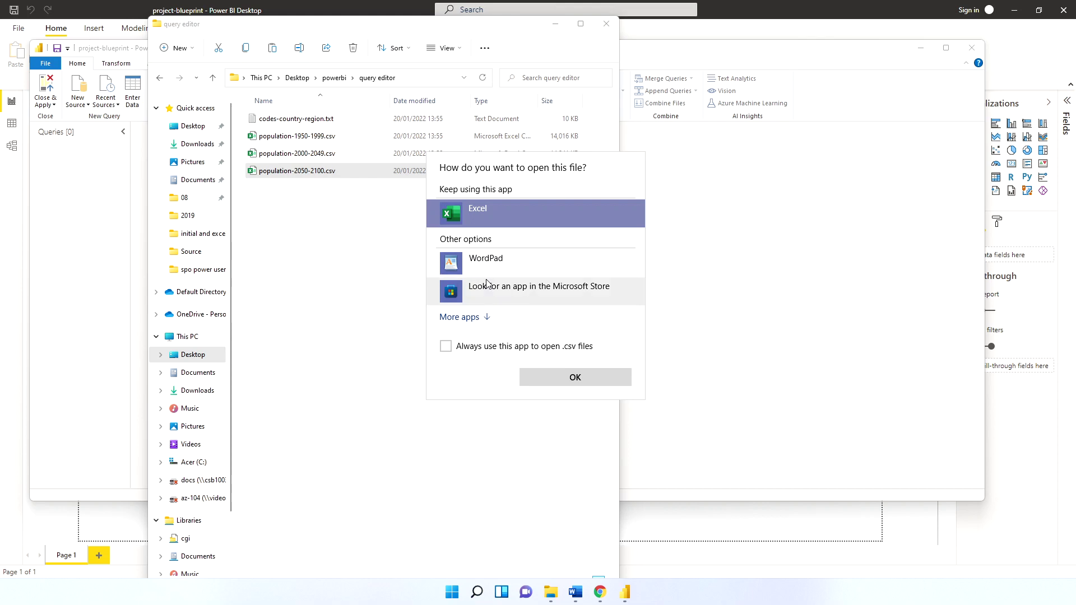
pyautogui.click(483, 317)
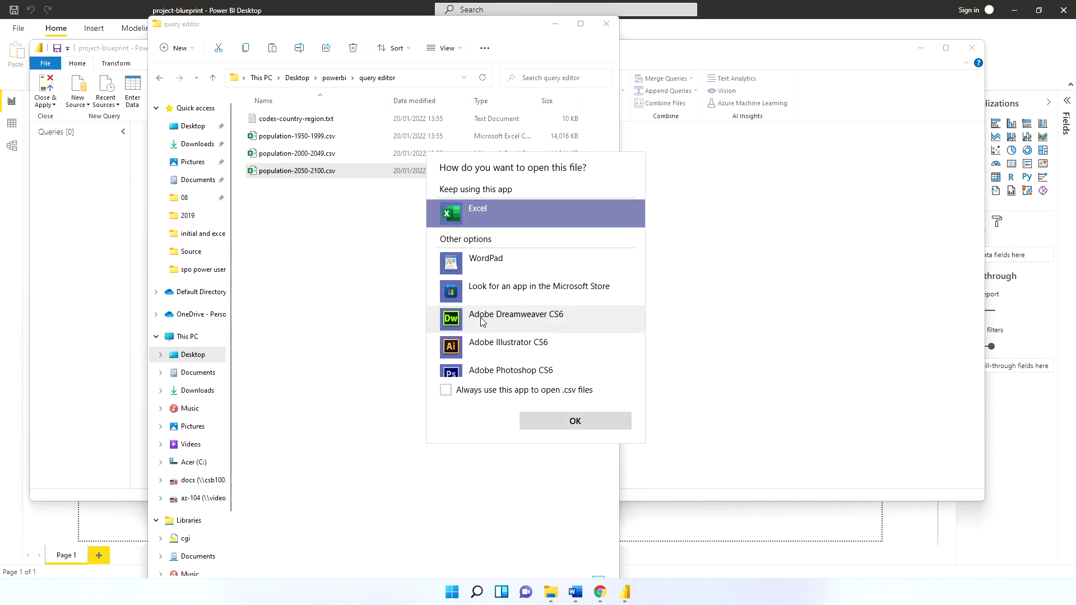
pyautogui.scroll(-3, 482, 314)
pyautogui.click(498, 288)
pyautogui.click(557, 420)
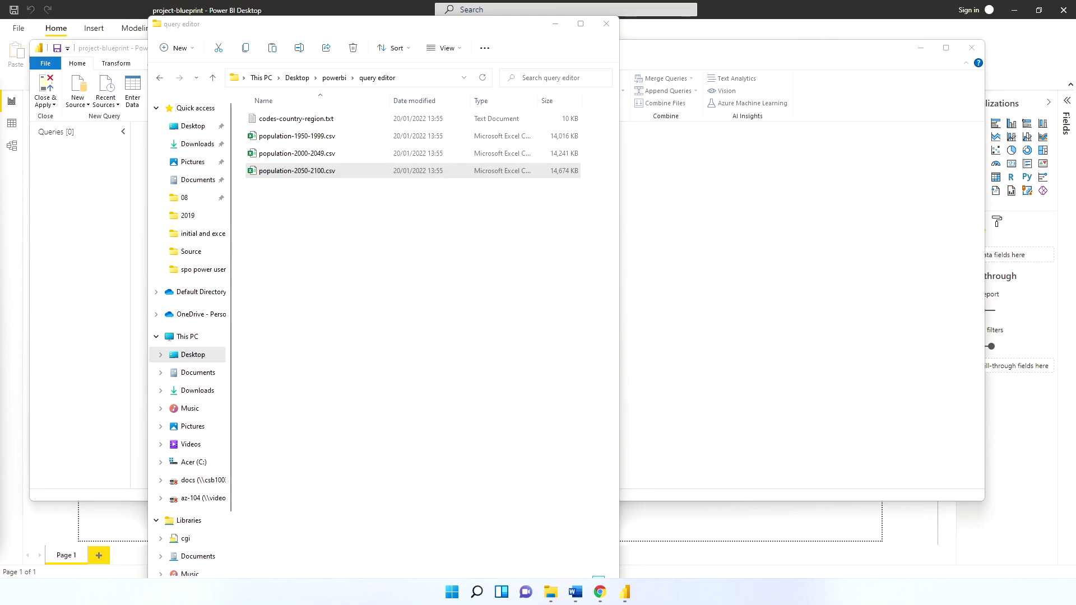
# - Examine the header row and comma-separated records of population-2050-2100.csv, and close the file
pyautogui.moveTo(0, 129); pyautogui.dragTo(310, 77)
pyautogui.moveTo(458, 137); pyautogui.dragTo(468, 136)
pyautogui.click(695, 126)
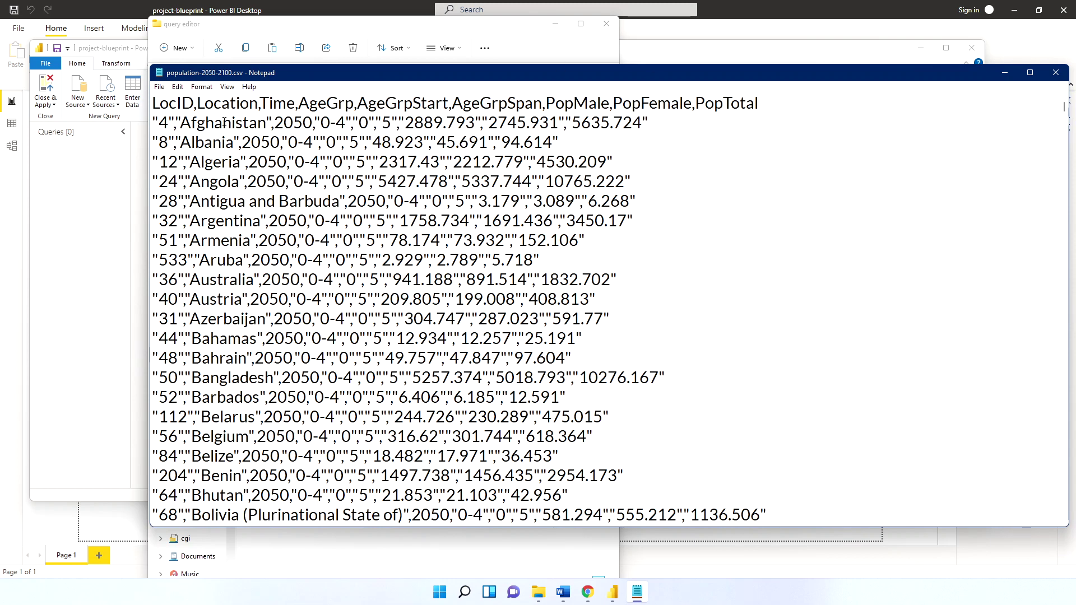
pyautogui.moveTo(218, 110); pyautogui.dragTo(422, 106)
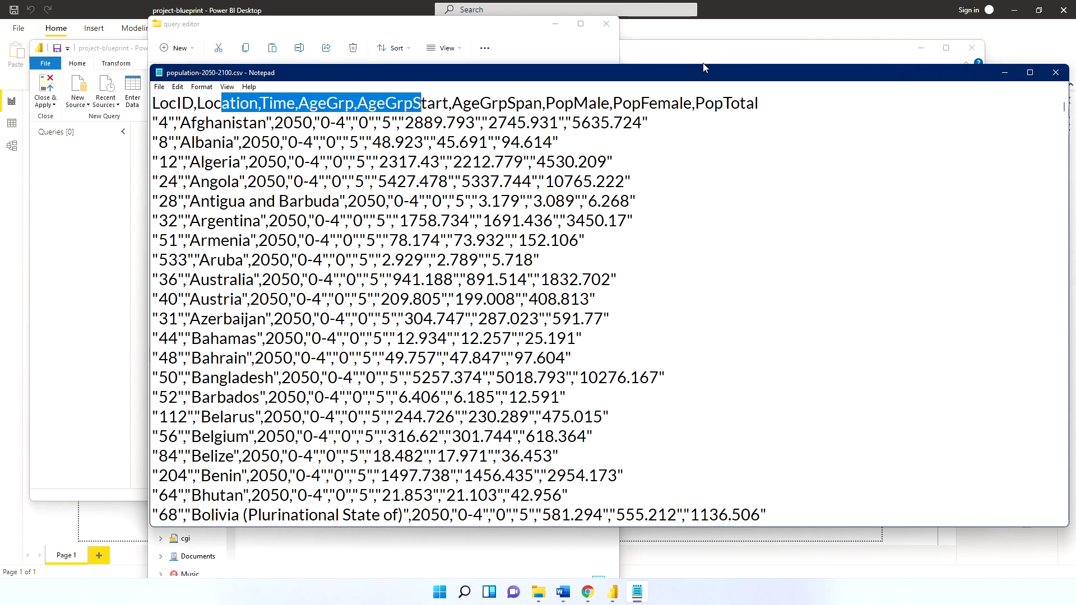
pyautogui.click(1057, 73)
# - Open codes-country-region.txt, review its country code columns, and close the file and its folder window
pyautogui.click(307, 121)
pyautogui.doubleClick(307, 120)
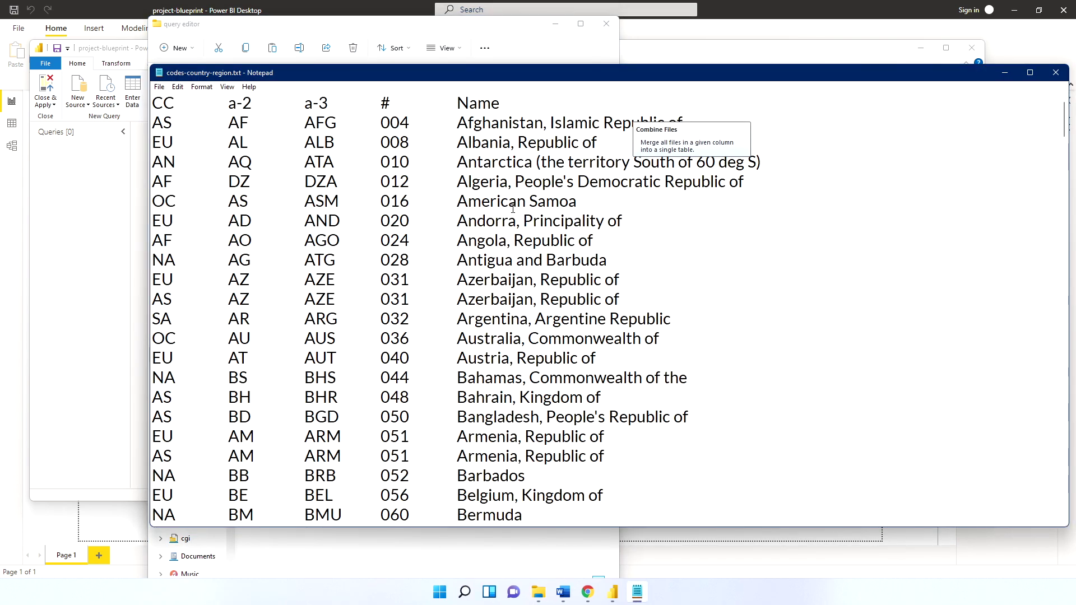
pyautogui.scroll(-19, 513, 208)
pyautogui.doubleClick(158, 72)
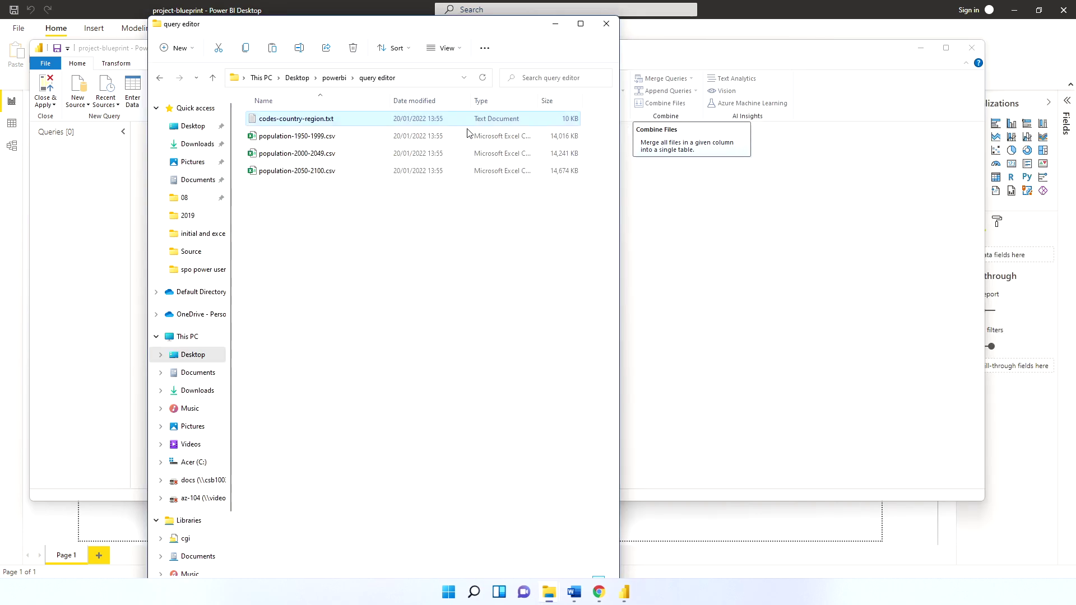
pyautogui.click(606, 24)
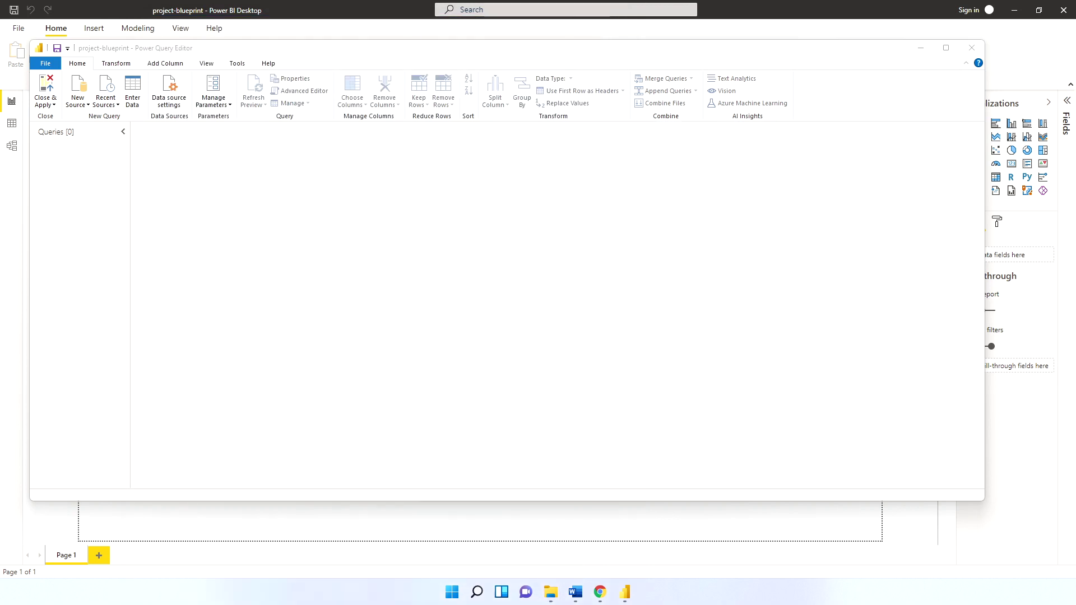
# - Copy the full path of the query editor folder from its File Explorer window and minimize that window
pyautogui.moveTo(606, 48); pyautogui.dragTo(617, 43)
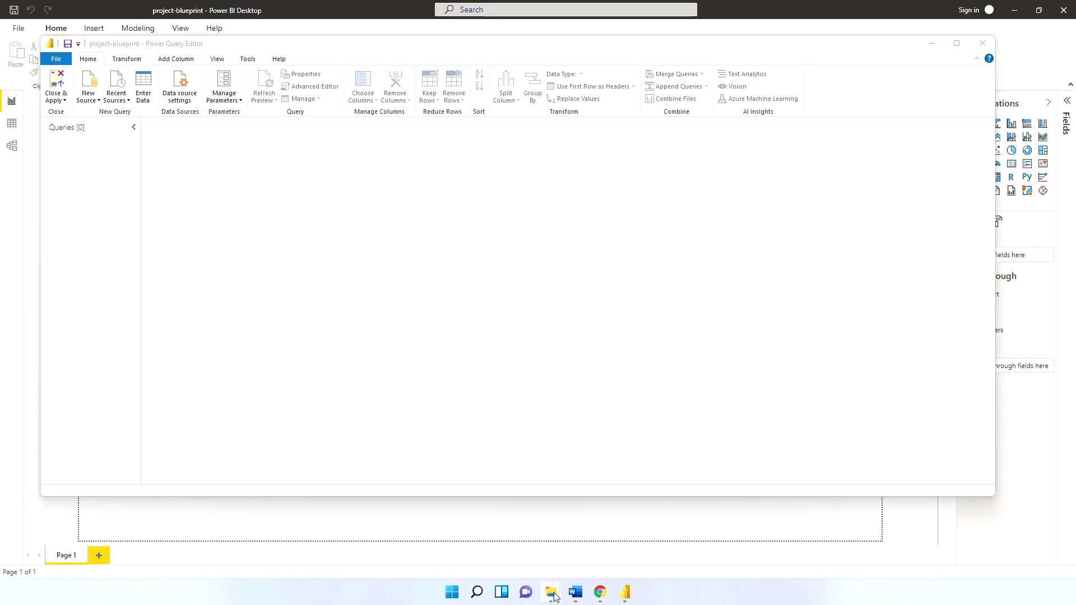
pyautogui.moveTo(551, 591)
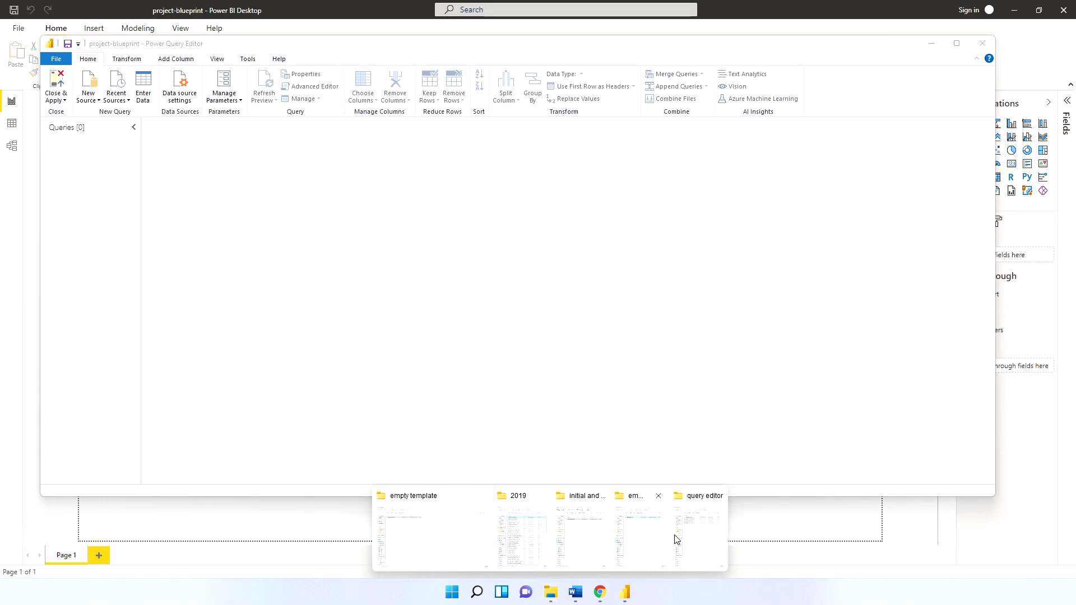
pyautogui.click(679, 513)
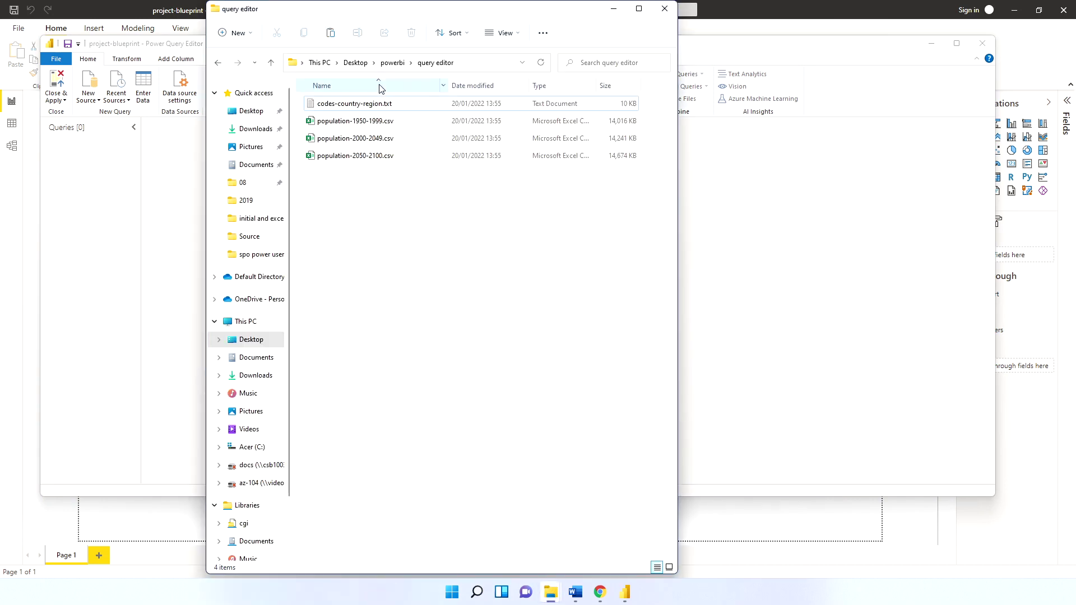
pyautogui.click(477, 62)
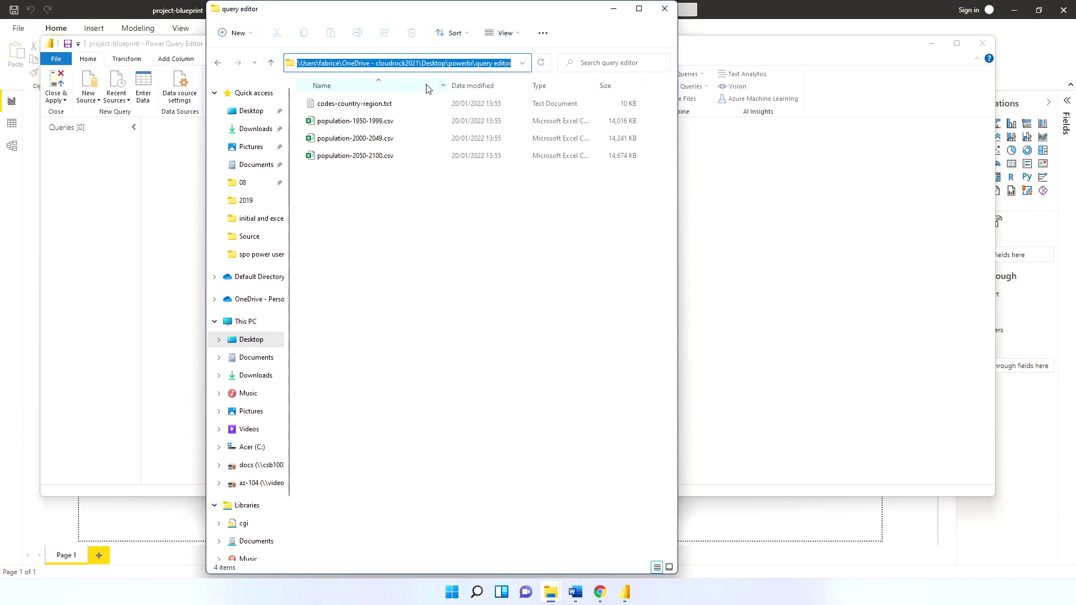
pyautogui.rightClick(421, 65)
pyautogui.click(338, 102)
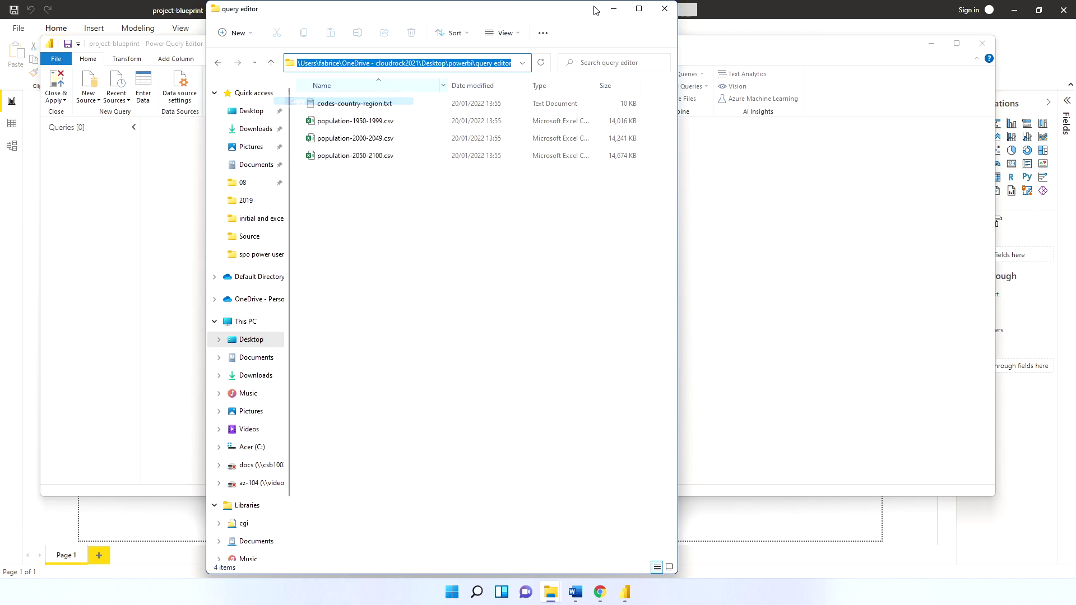
pyautogui.click(614, 9)
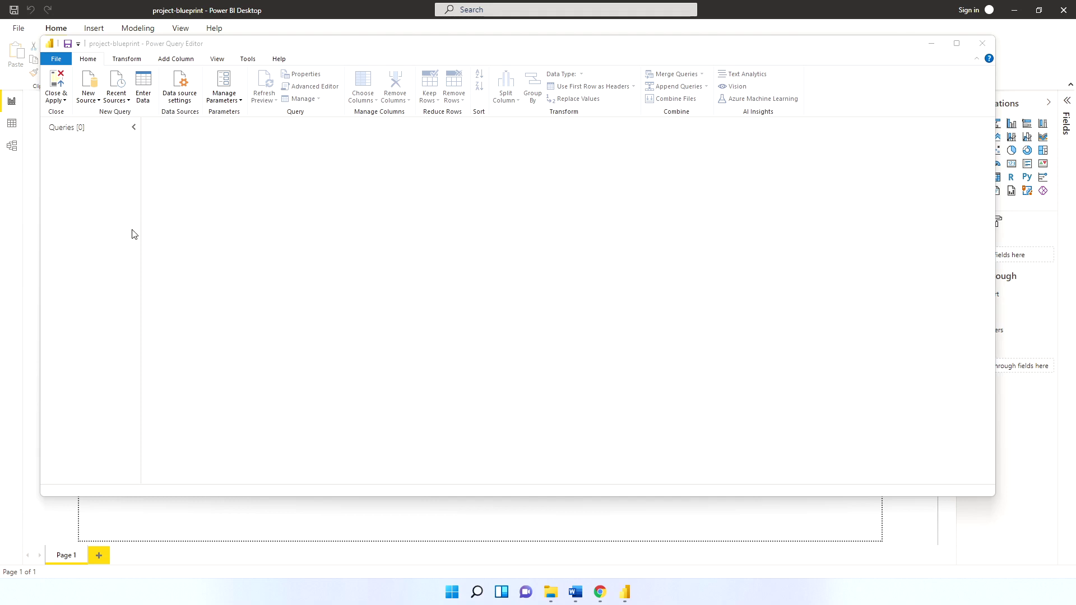
# - Switch back to Power Query Editor and start a new Text/CSV source from the full list of data connectors
pyautogui.click(90, 99)
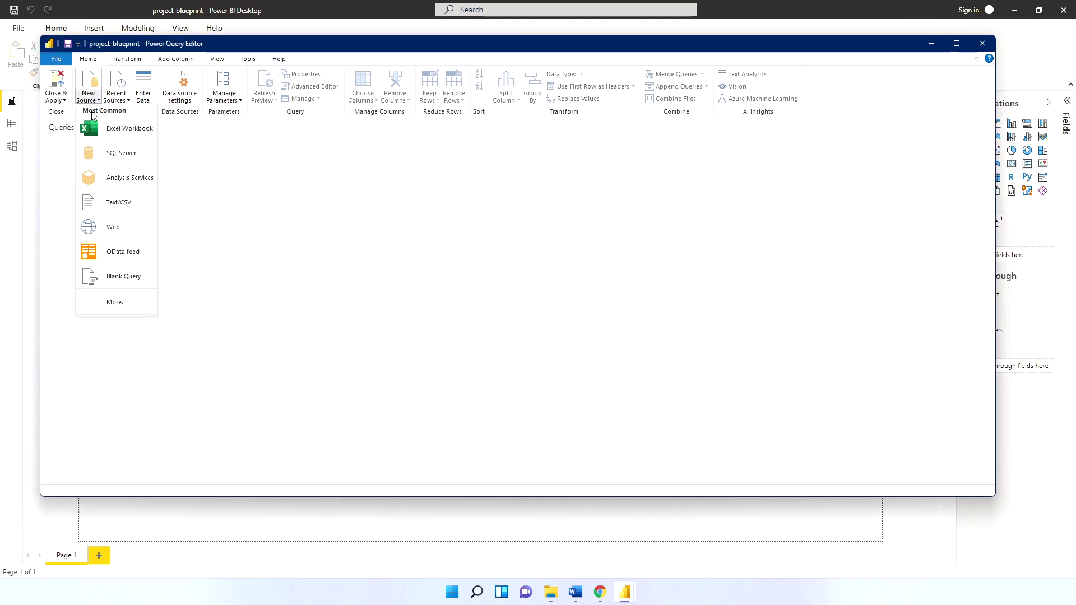
pyautogui.click(118, 307)
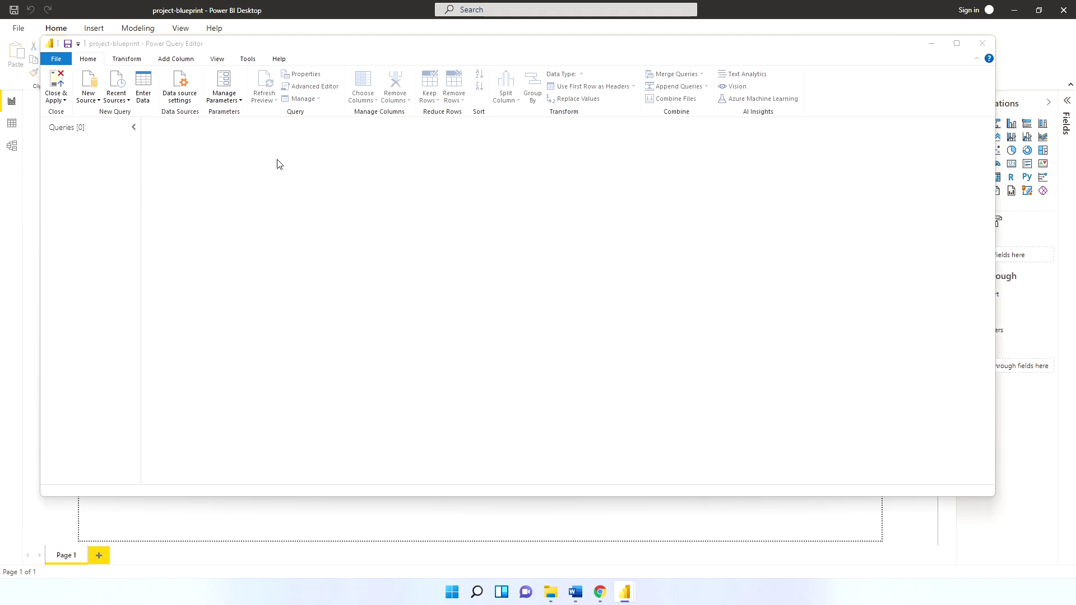
pyautogui.moveTo(551, 592)
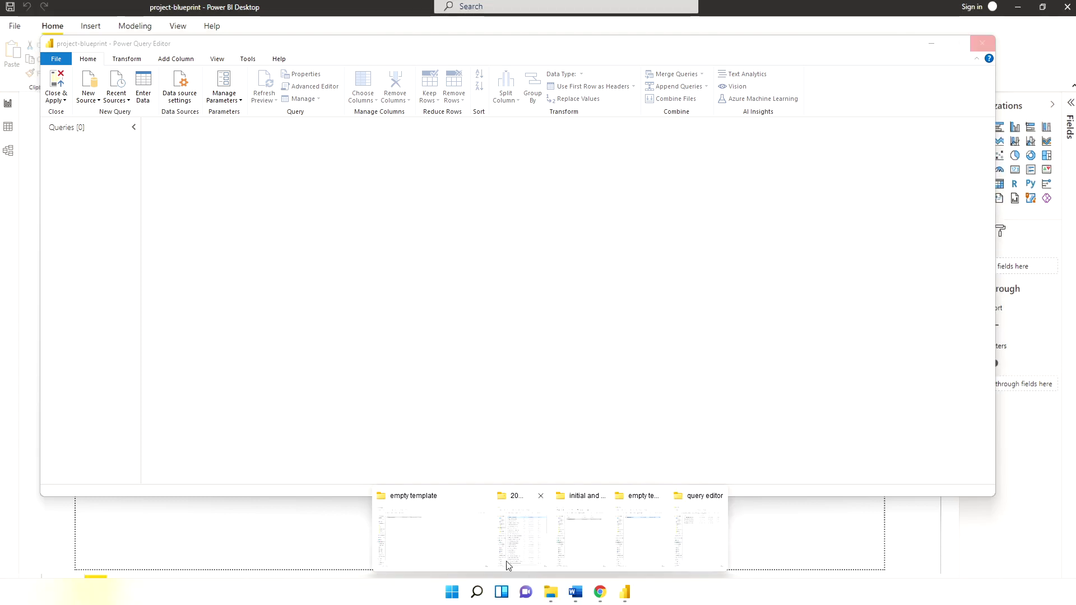
pyautogui.click(711, 528)
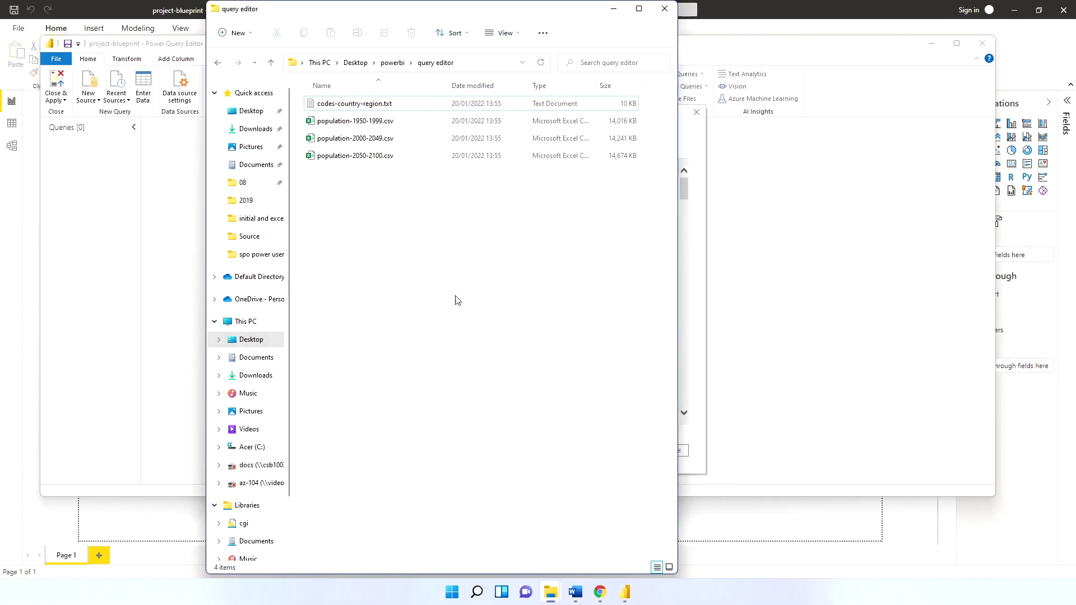
pyautogui.click(614, 9)
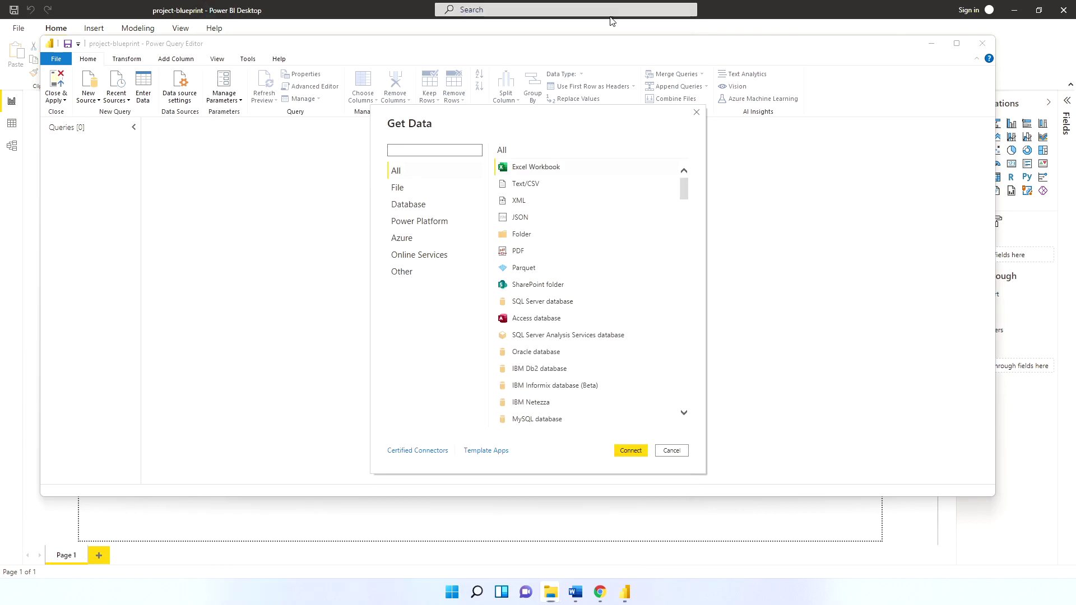
pyautogui.click(534, 186)
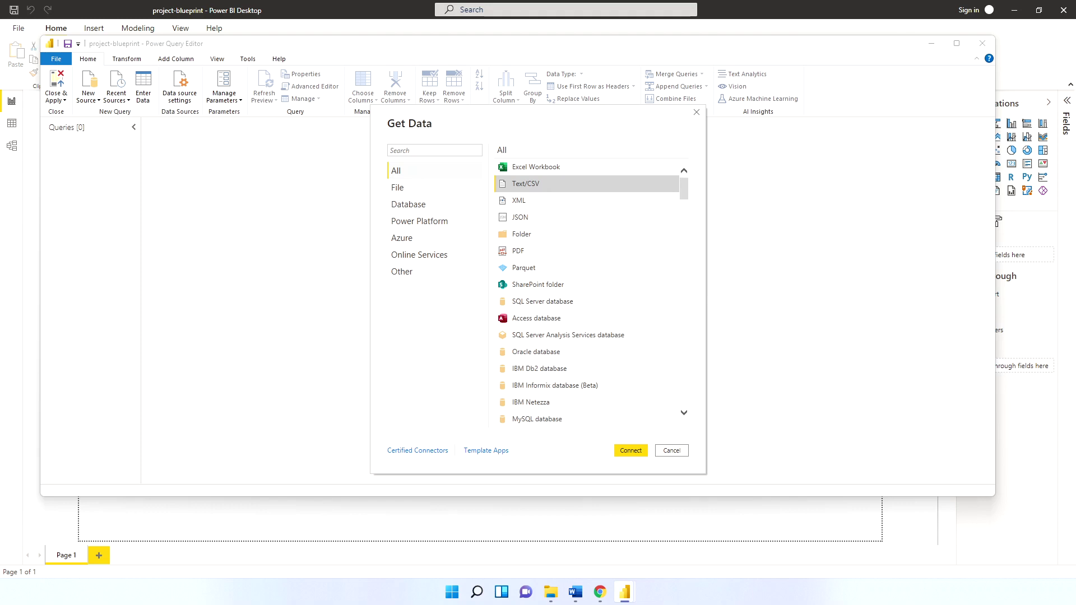
pyautogui.click(621, 455)
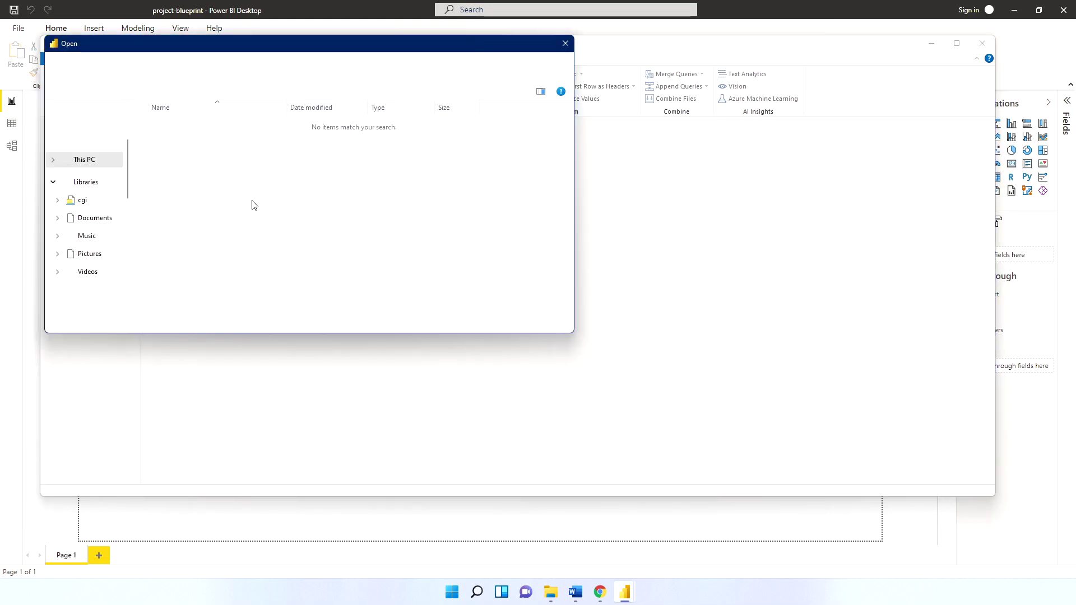
# - Go to the query editor folder using the copied path and open population-1950-1999.csv for import
pyautogui.click(322, 68)
pyautogui.hotkey('ctrl', 'v')
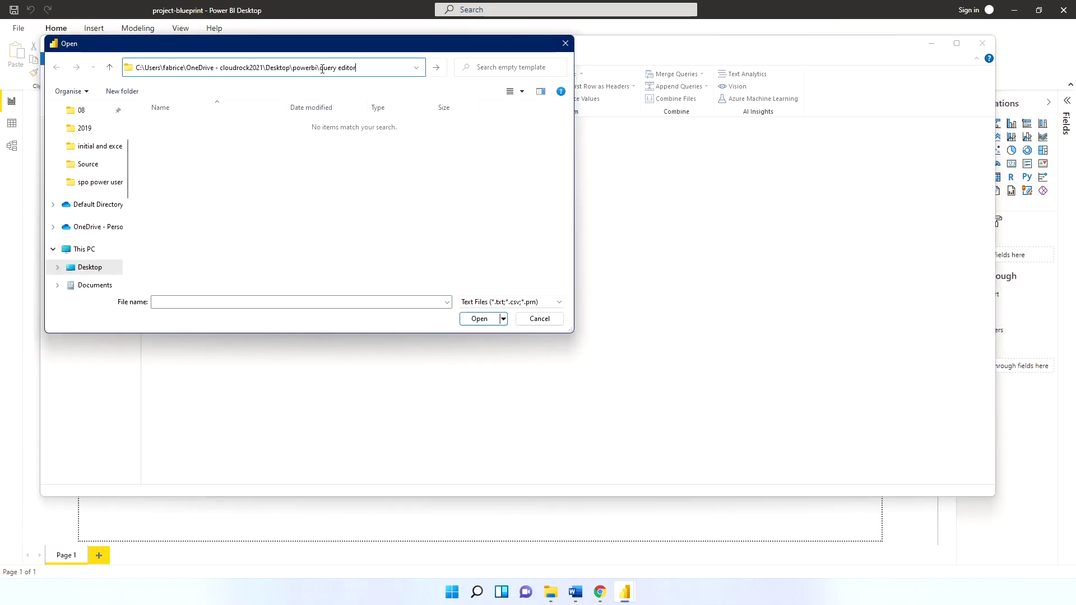
pyautogui.press('Return')
pyautogui.click(203, 144)
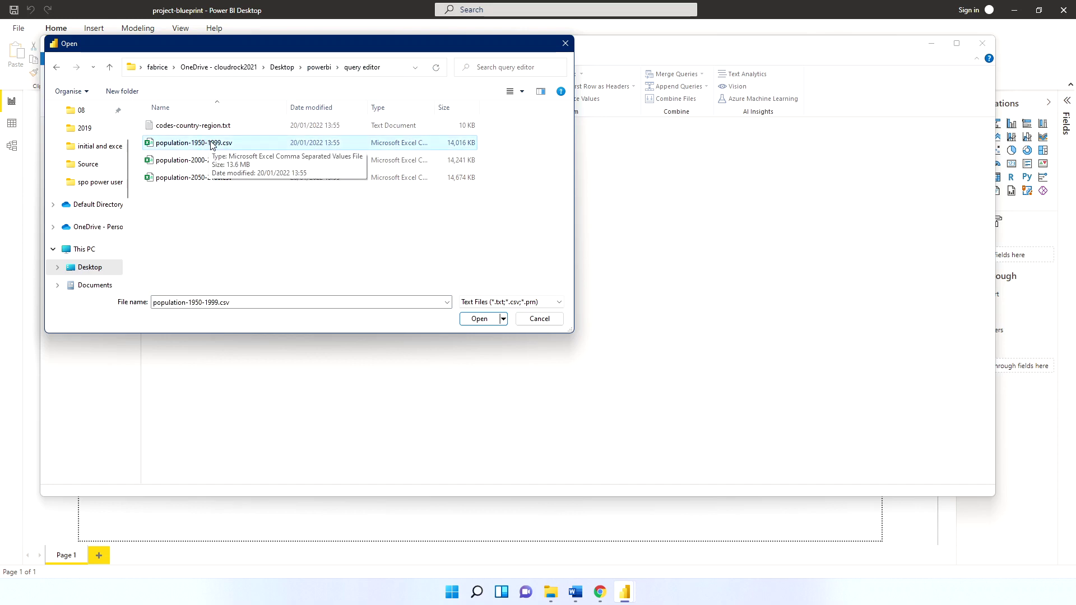
pyautogui.click(479, 318)
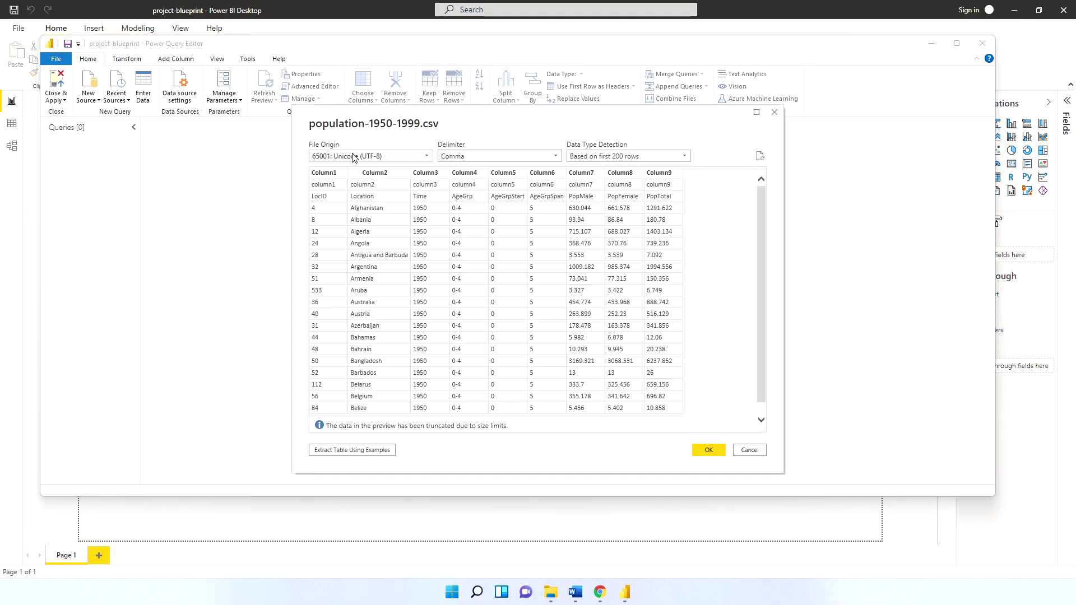
# - Import population-1950-1999.csv with a comma delimiter and type detection on the first 200 rows, and review its Source step settings
pyautogui.click(552, 159)
pyautogui.click(552, 158)
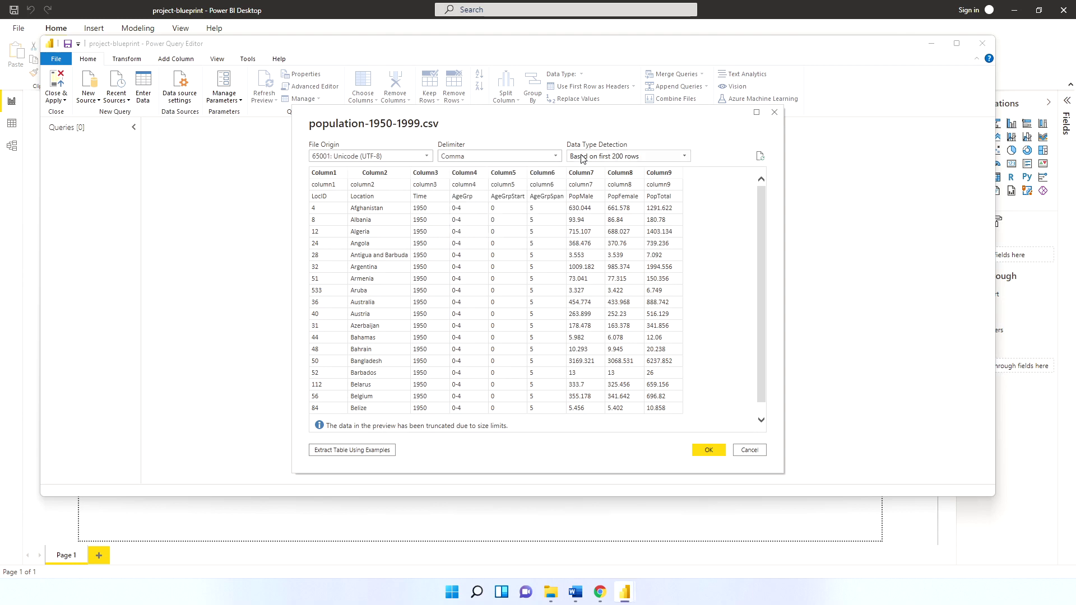
pyautogui.click(640, 155)
pyautogui.click(640, 154)
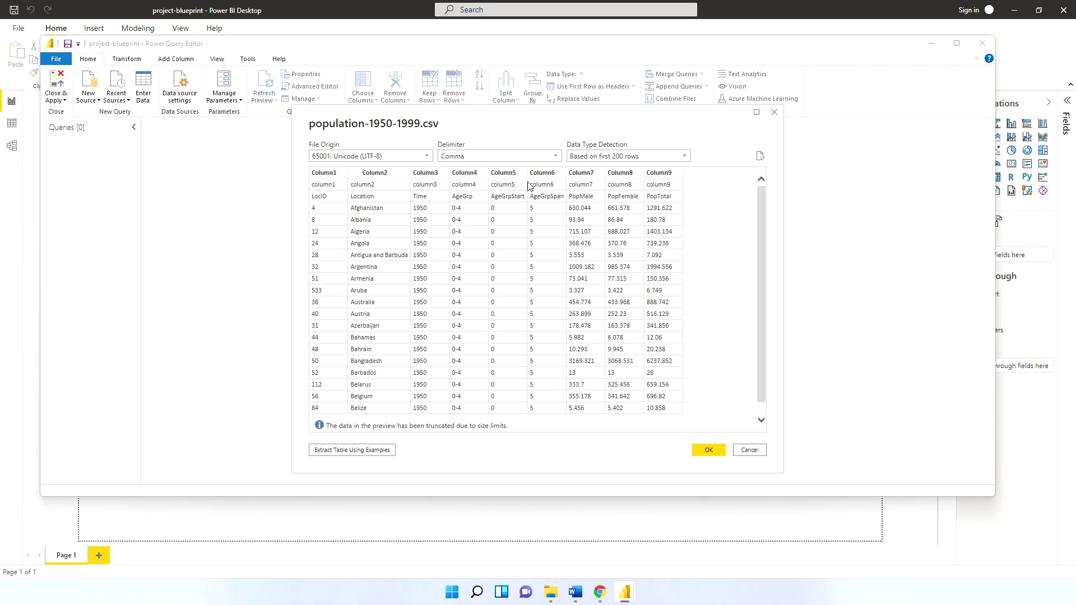
pyautogui.click(709, 451)
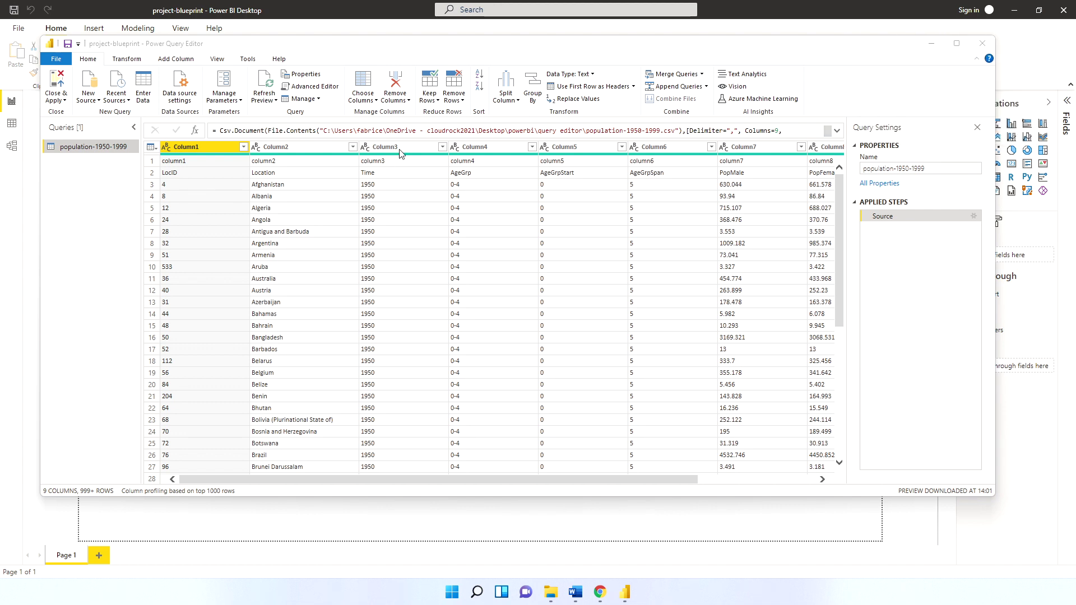
pyautogui.click(974, 217)
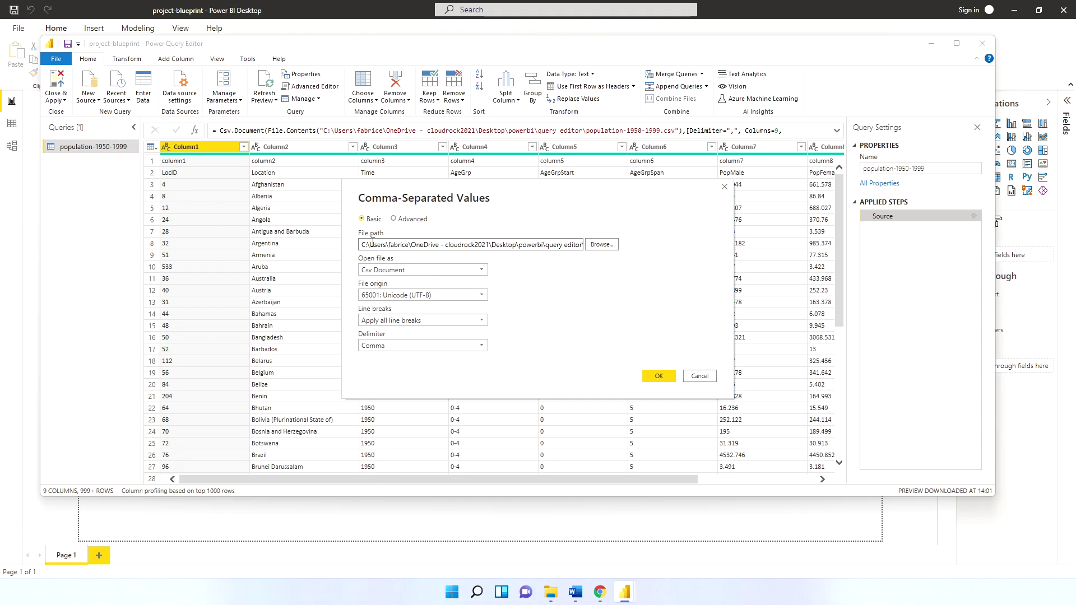
pyautogui.click(700, 377)
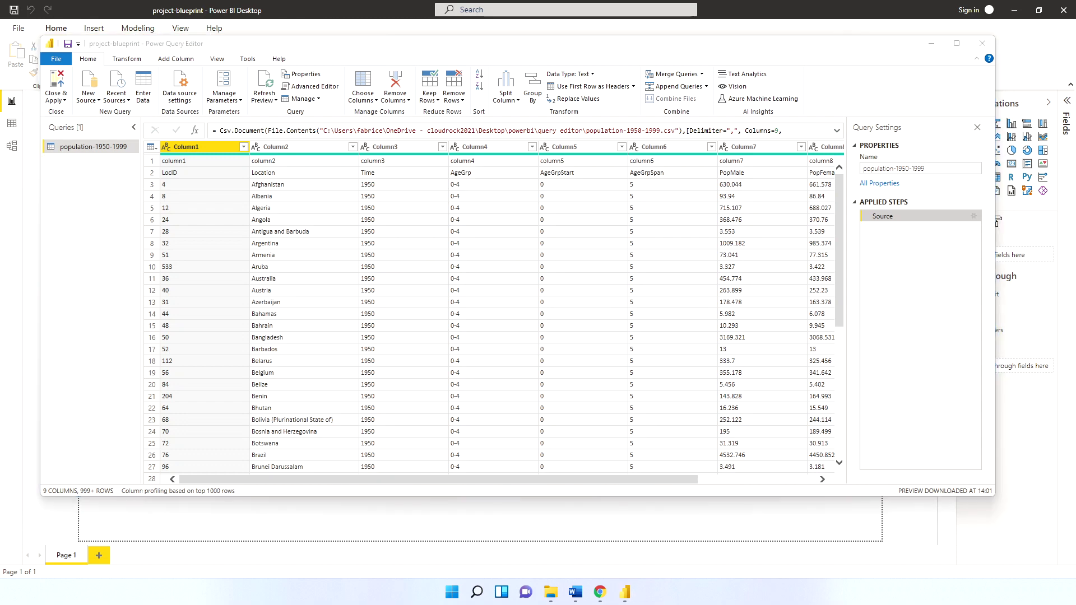
# - Import population-2000-2049.csv from the query editor folder as a new Text/CSV query
pyautogui.click(90, 99)
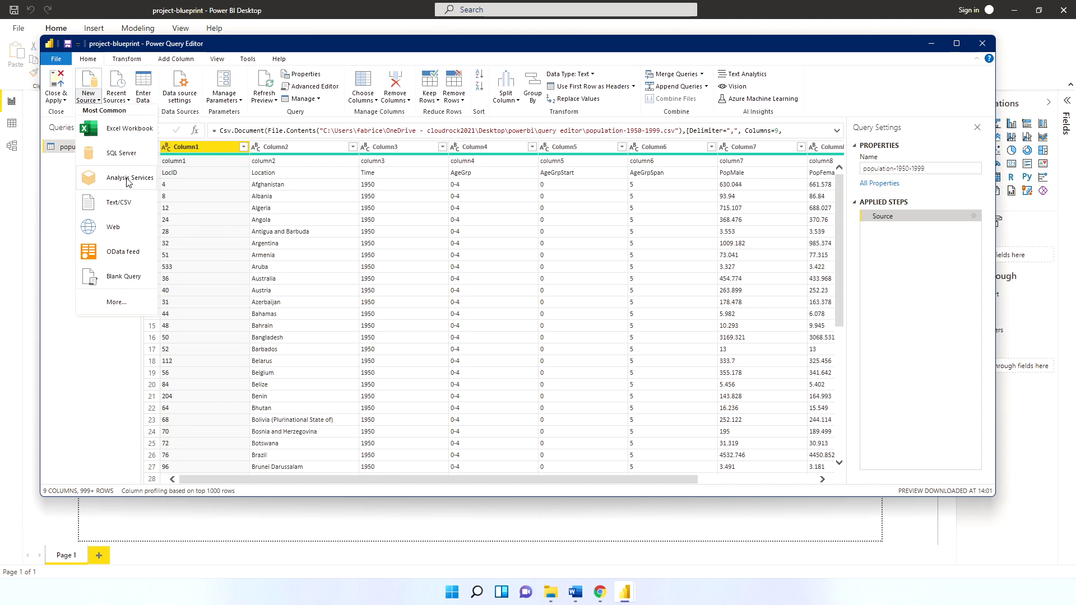
pyautogui.click(120, 203)
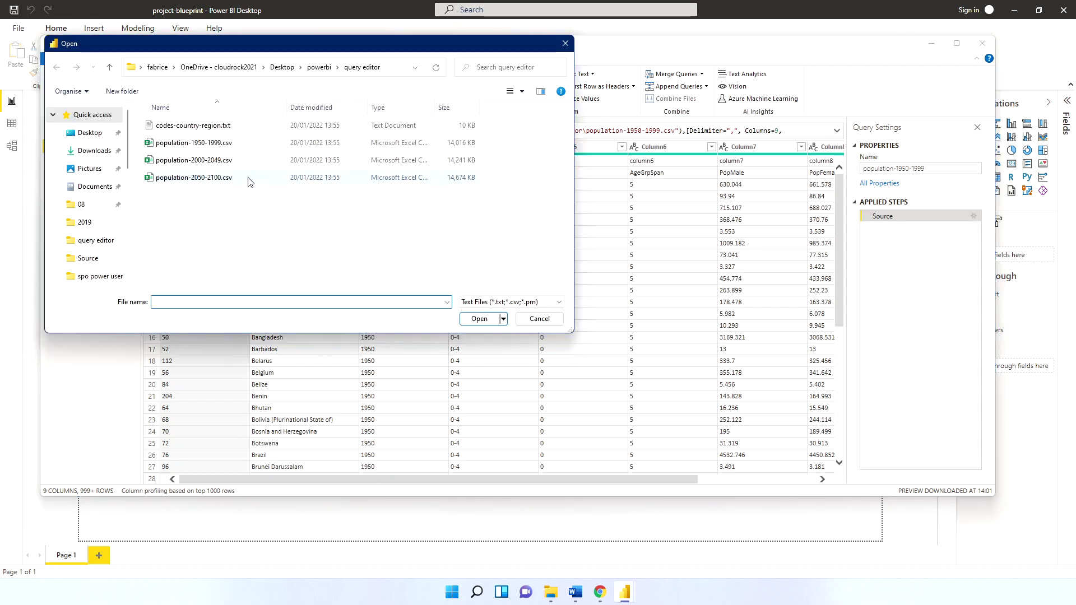
pyautogui.doubleClick(198, 162)
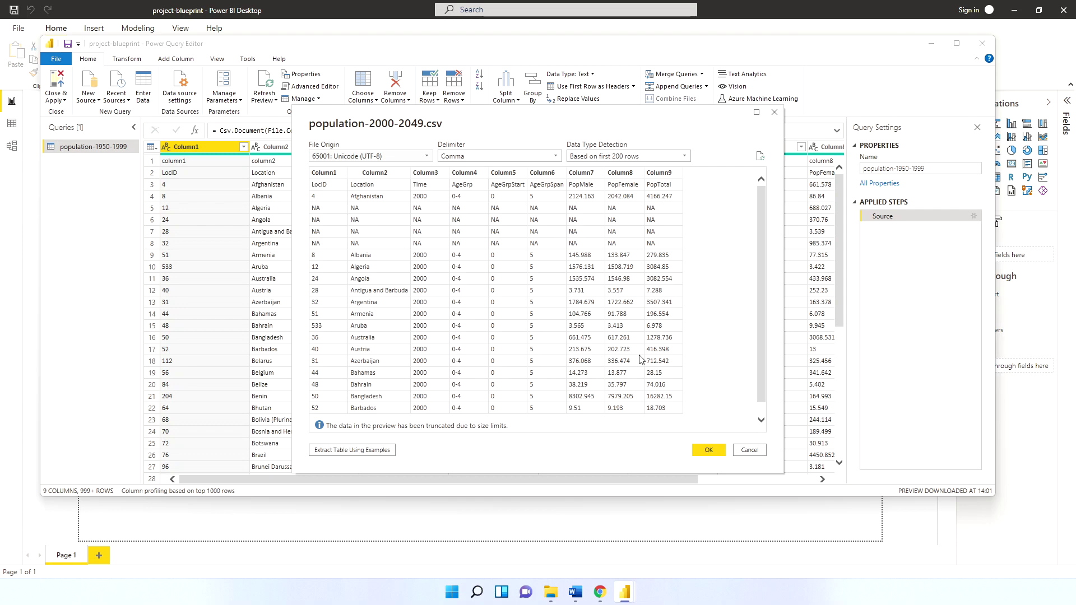
pyautogui.click(708, 450)
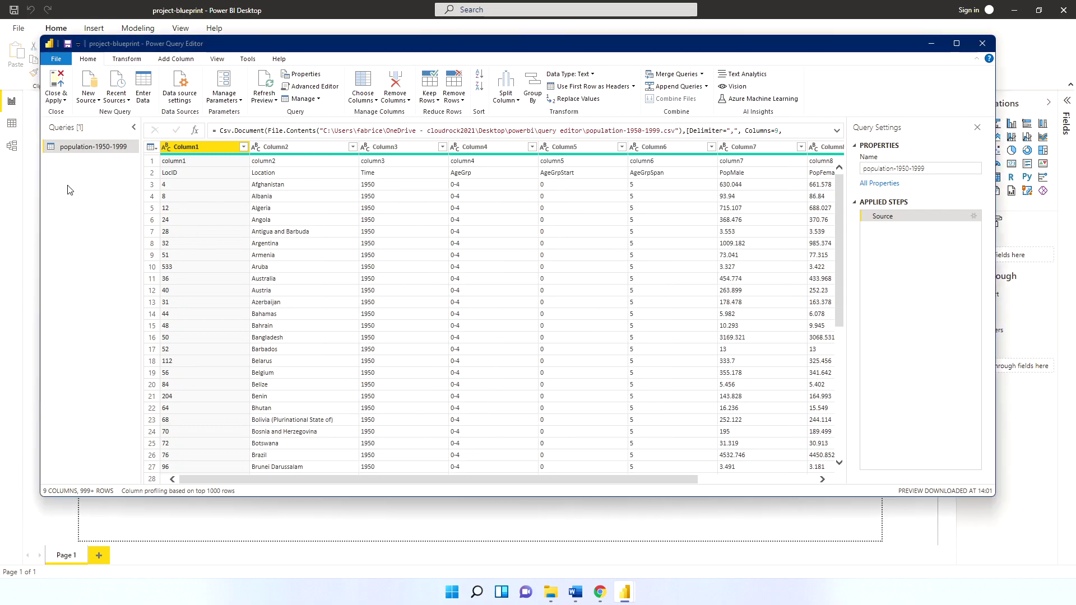
# - Import population-2050-2100.csv from the query editor folder as another Text/CSV query
pyautogui.click(87, 101)
pyautogui.click(109, 155)
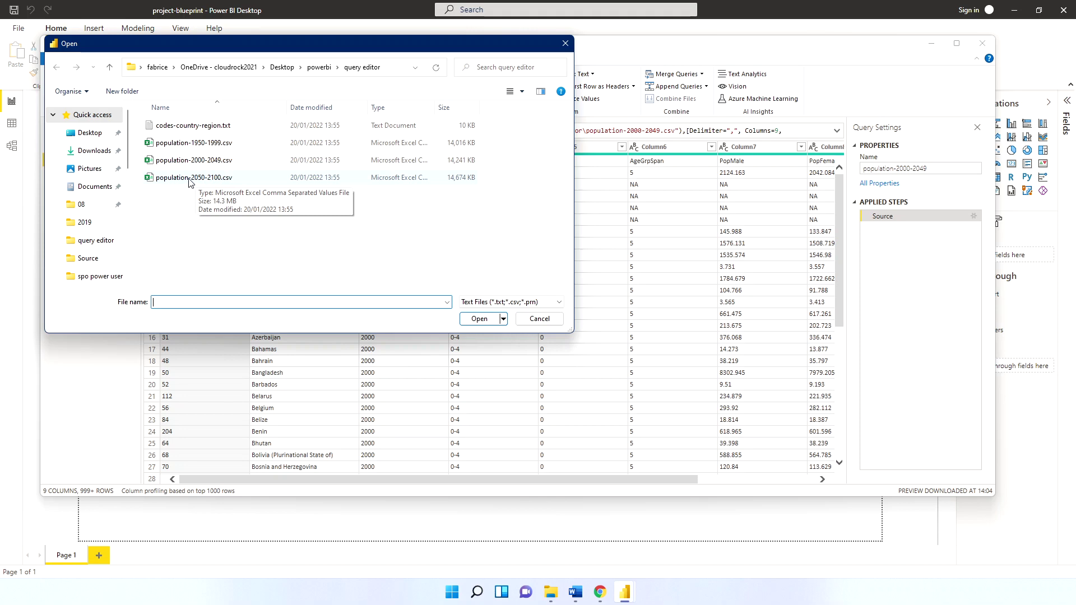
pyautogui.doubleClick(196, 178)
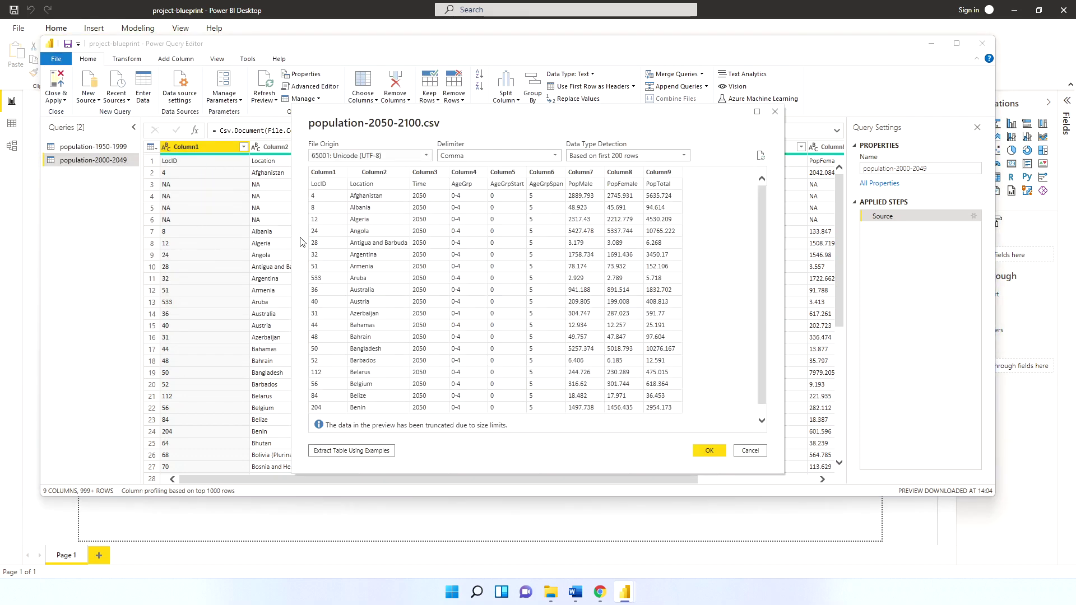
pyautogui.click(709, 450)
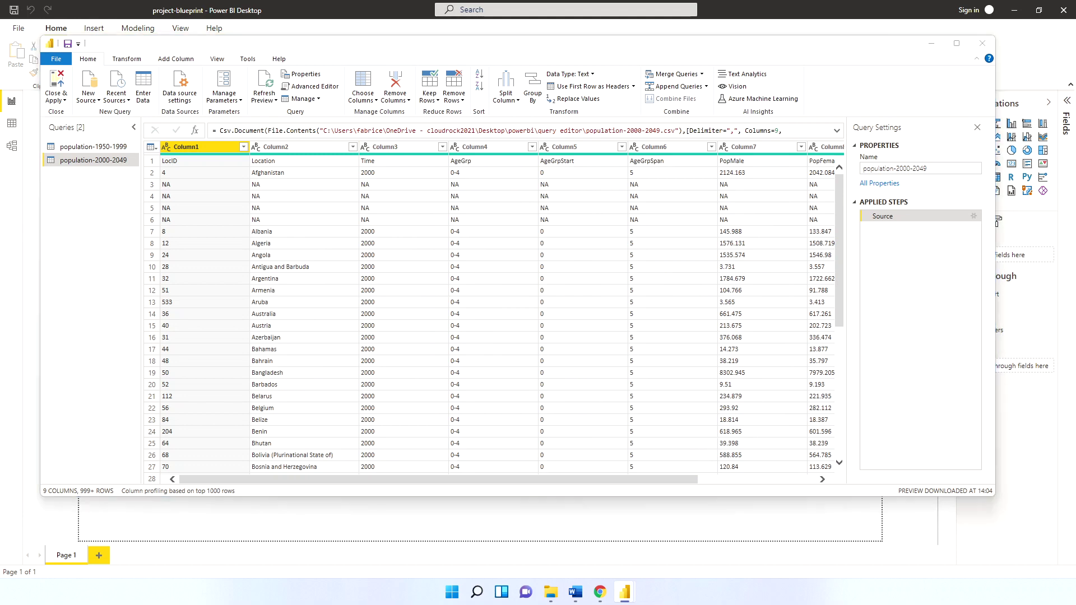
# - Compare the first two rows of the population-1950-1999 query and remove its top 1 row
pyautogui.click(89, 147)
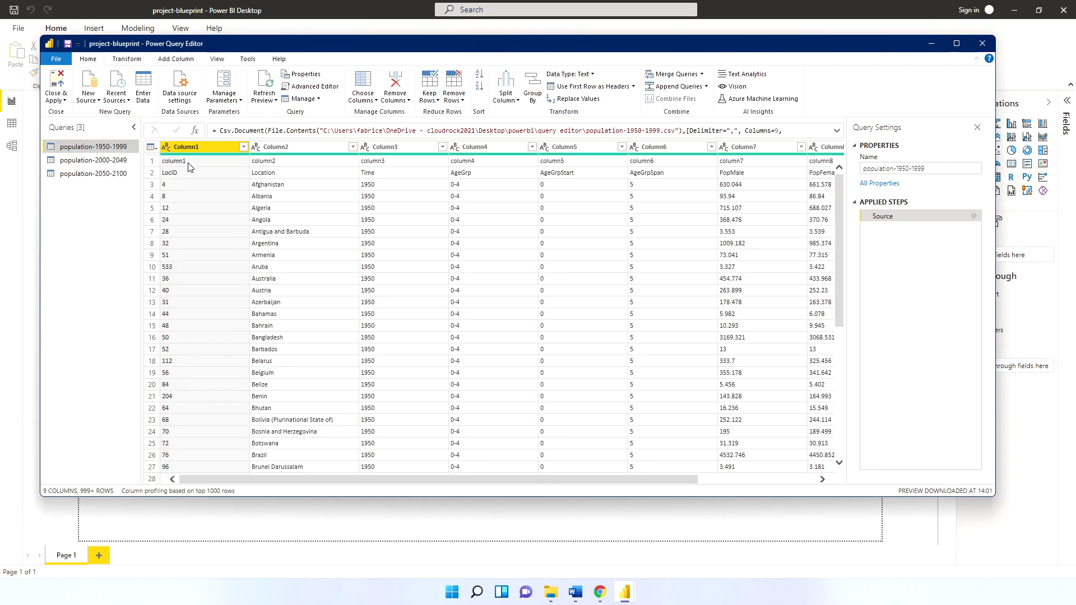
pyautogui.click(155, 162)
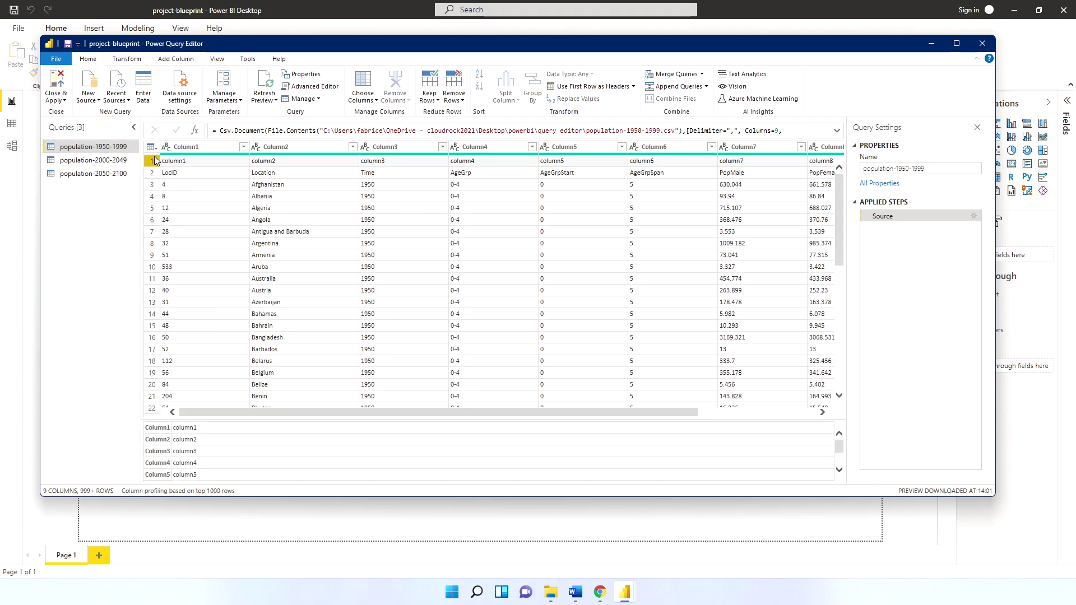
pyautogui.click(153, 174)
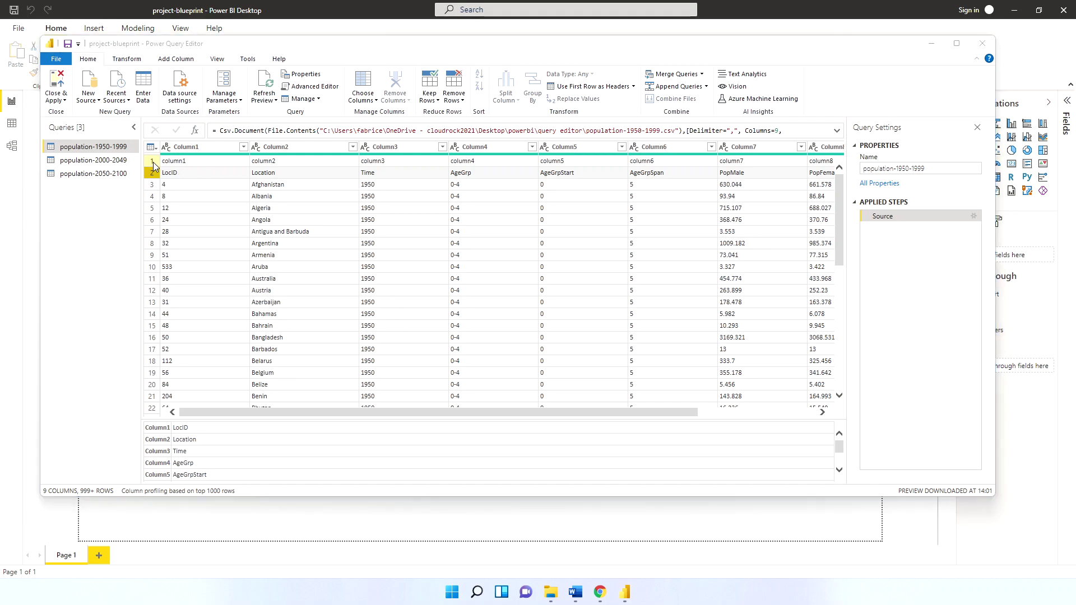
pyautogui.click(154, 162)
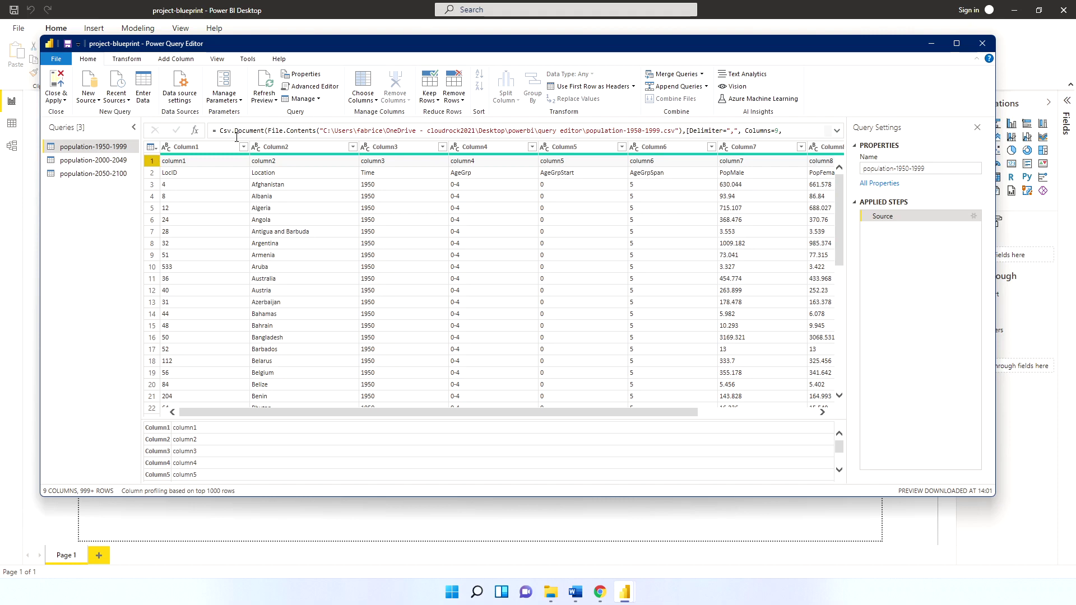
pyautogui.click(153, 148)
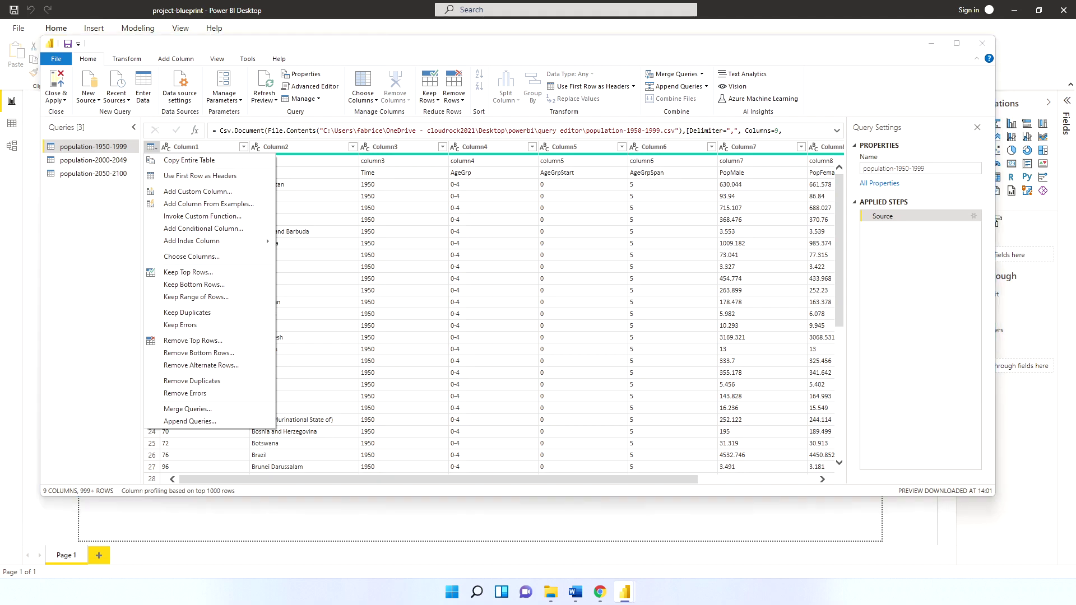
pyautogui.click(151, 148)
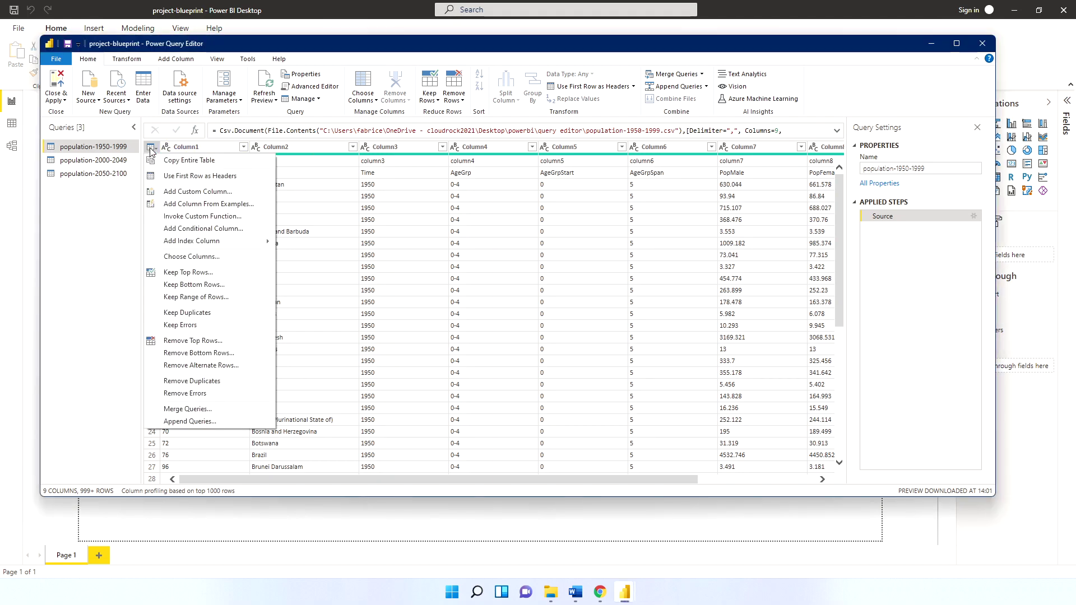
pyautogui.click(210, 342)
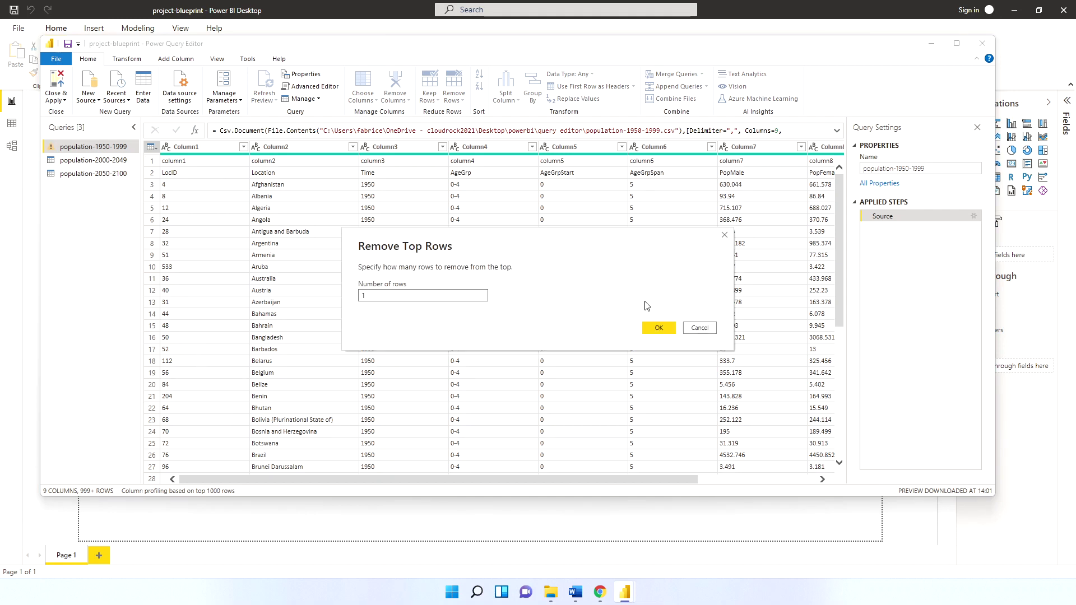
pyautogui.click(657, 327)
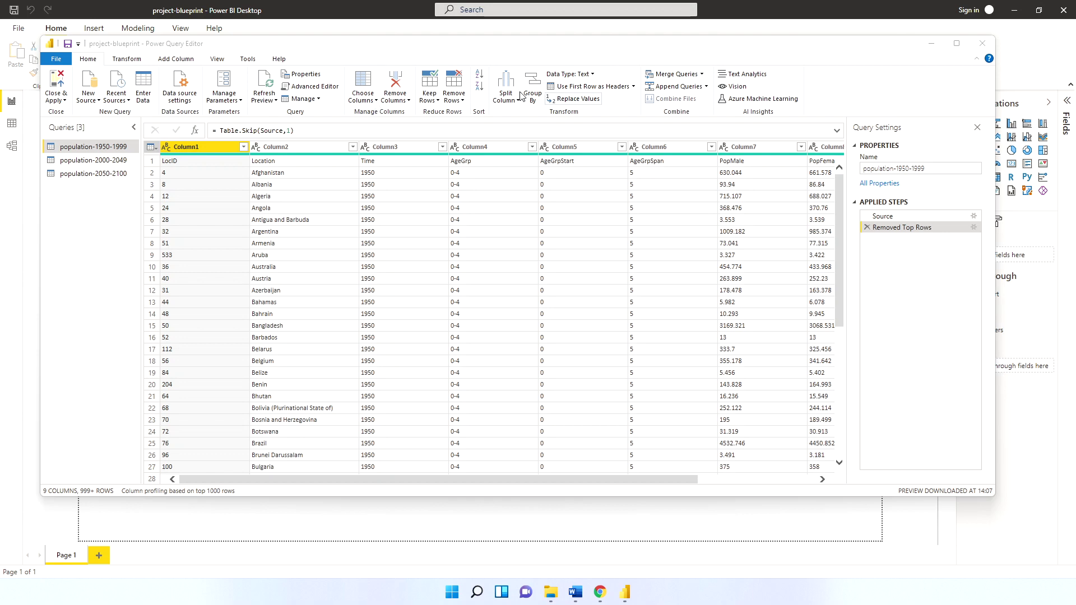
# - Try removing alternate rows with first row 1, 3 rows to remove and 5 to keep, and delete that applied step
pyautogui.click(454, 95)
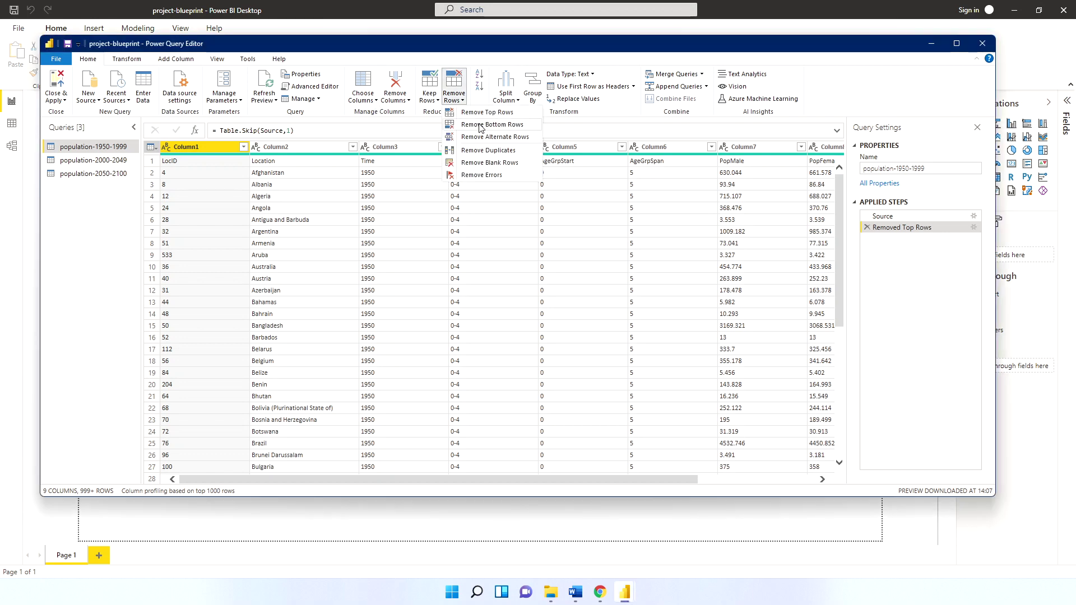
pyautogui.click(490, 138)
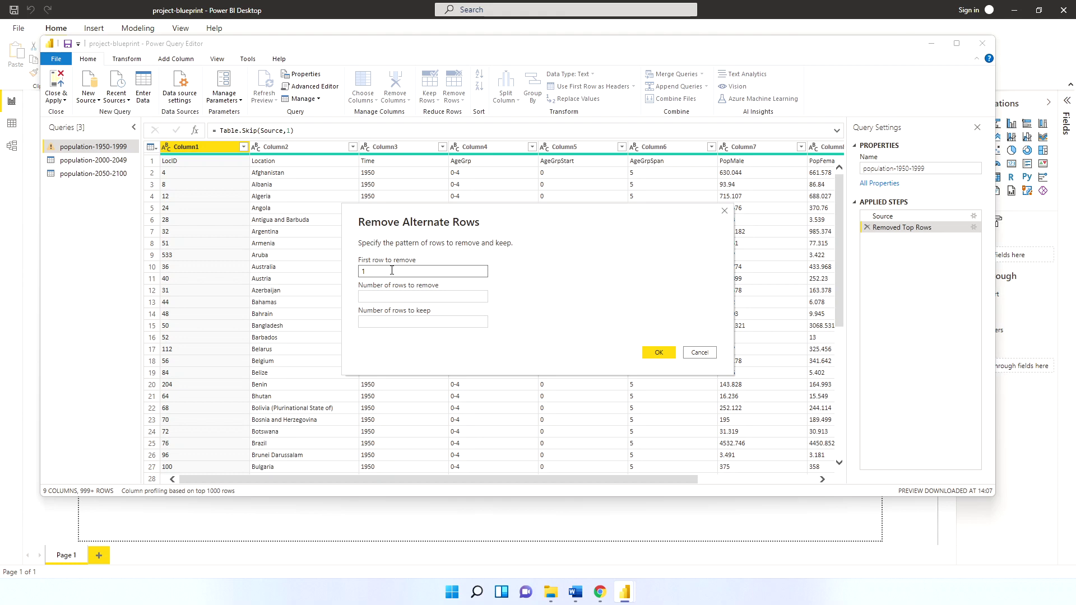
pyautogui.click(411, 296)
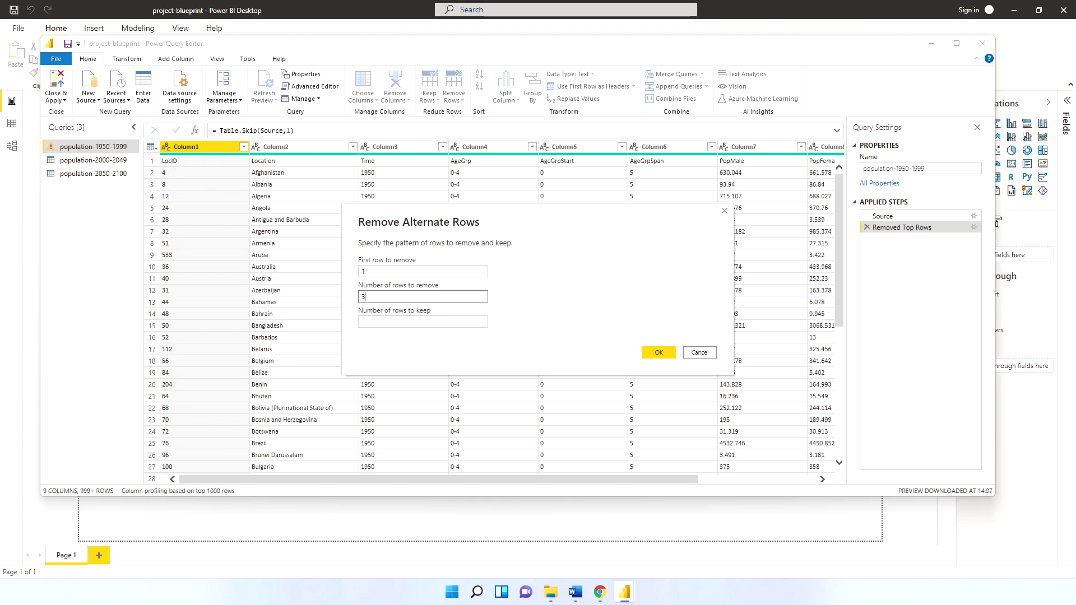
pyautogui.click(390, 321)
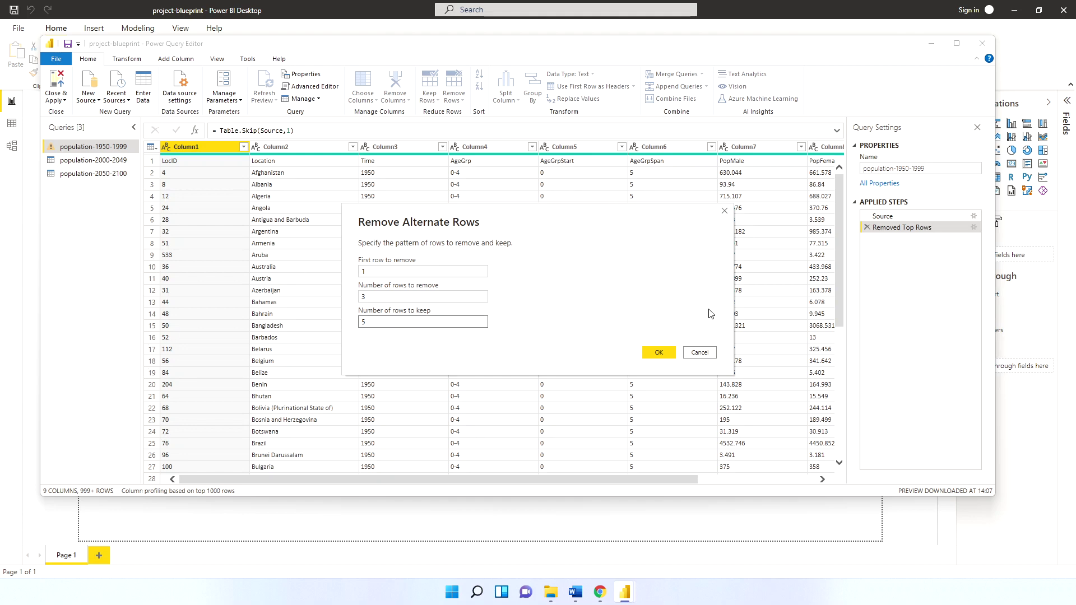
pyautogui.click(660, 352)
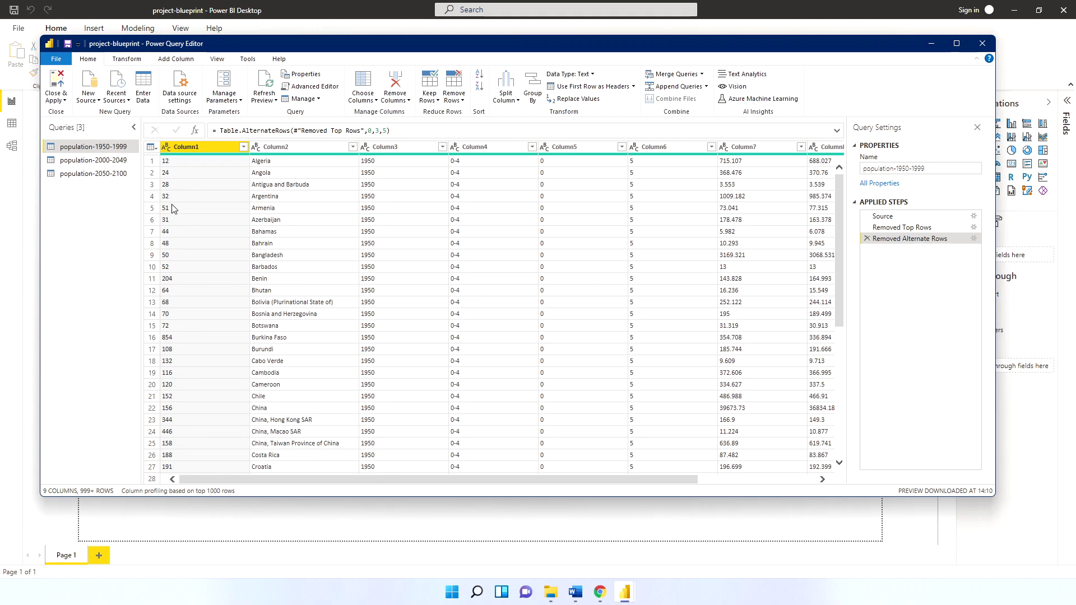
pyautogui.click(867, 239)
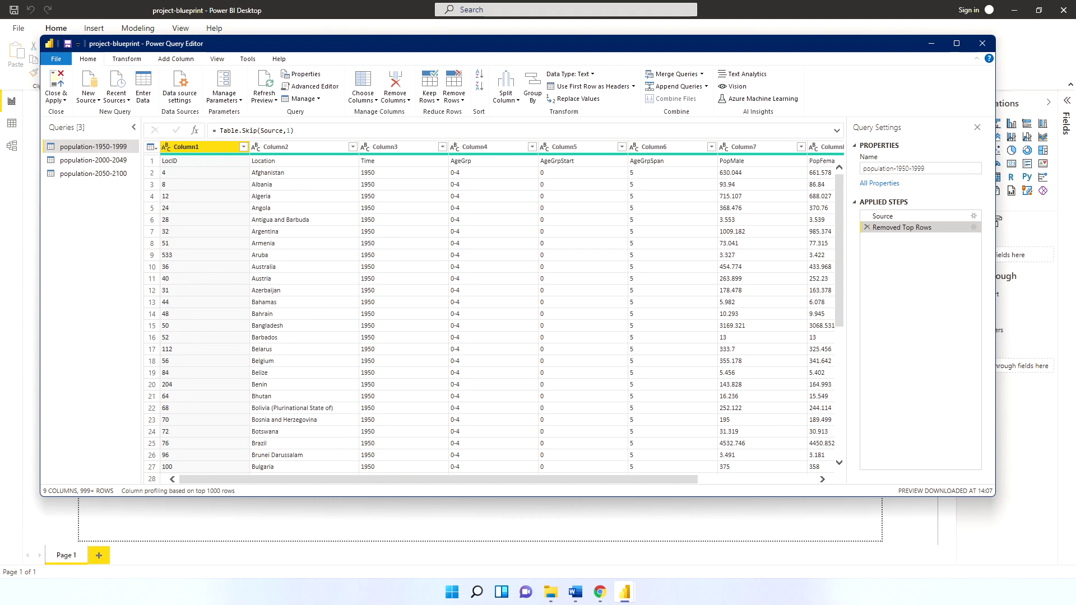
# - Review the settings for keeping top rows and keeping a range of rows without applying either
pyautogui.click(435, 105)
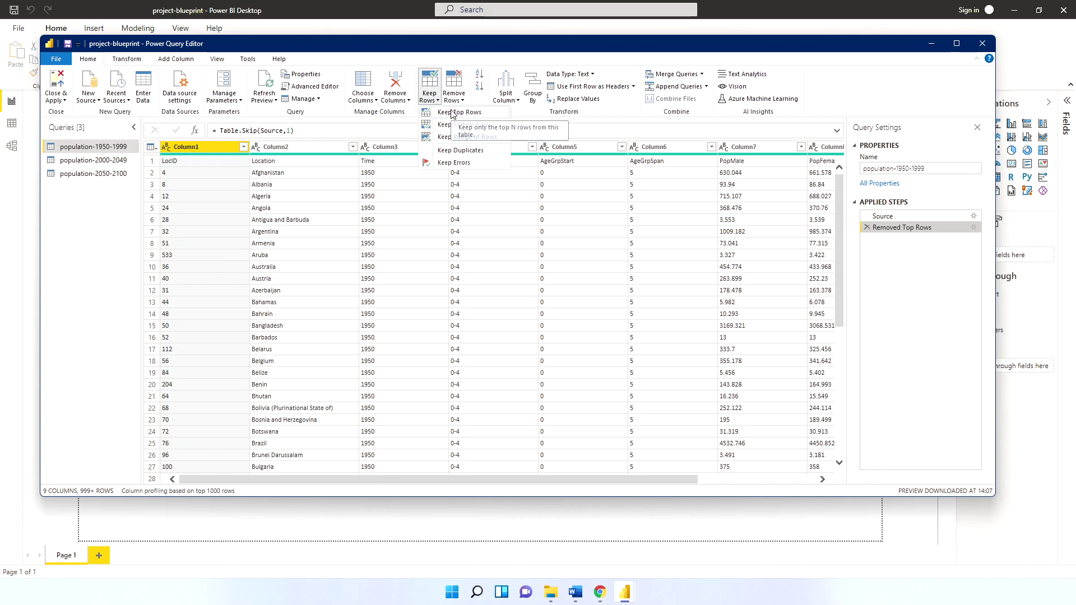
pyautogui.click(452, 112)
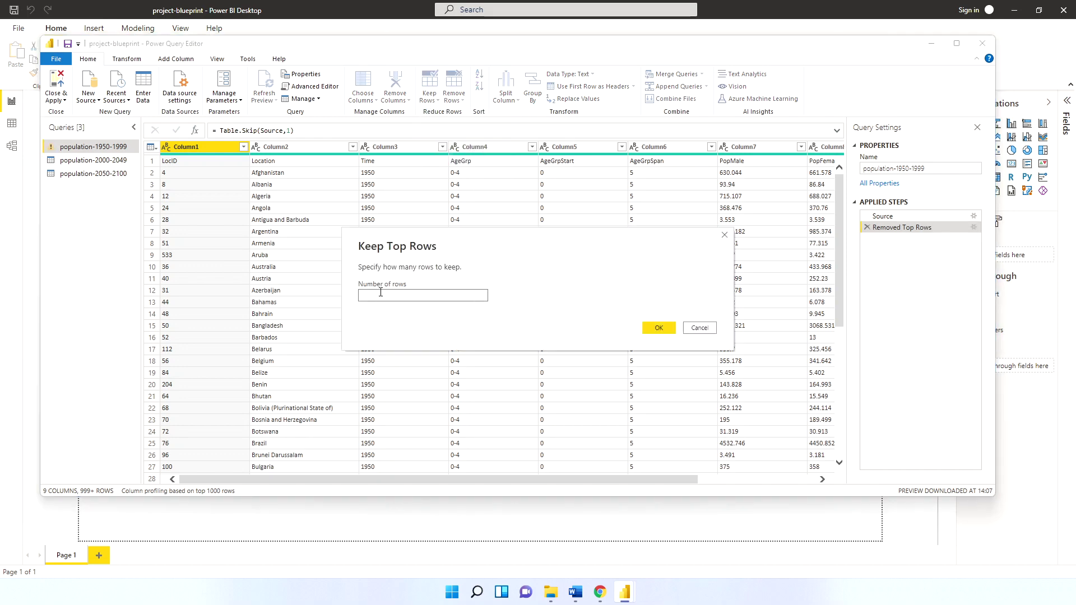
pyautogui.click(699, 327)
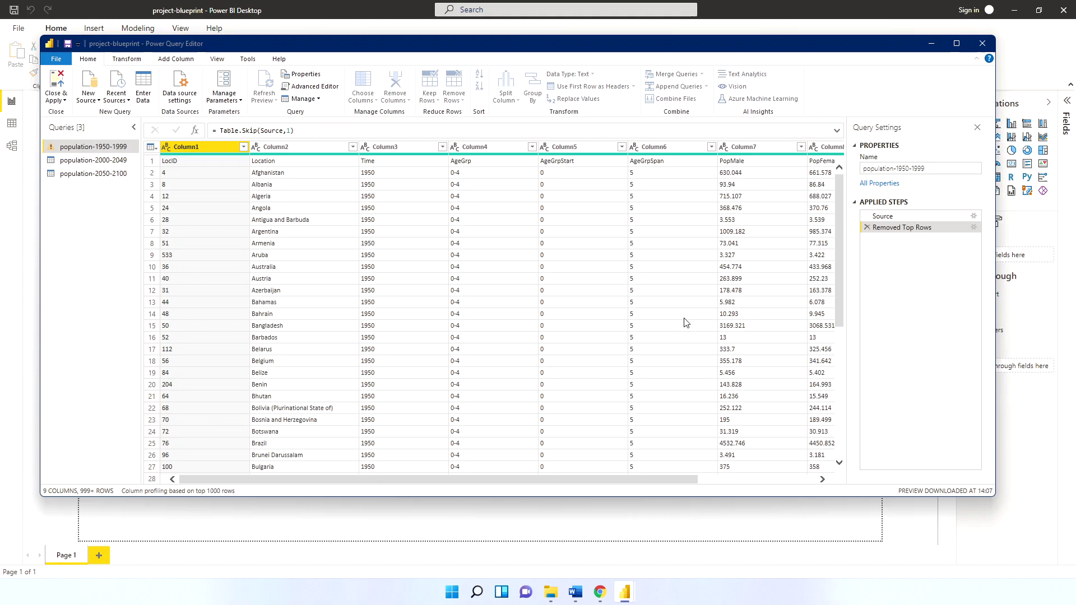
pyautogui.click(432, 104)
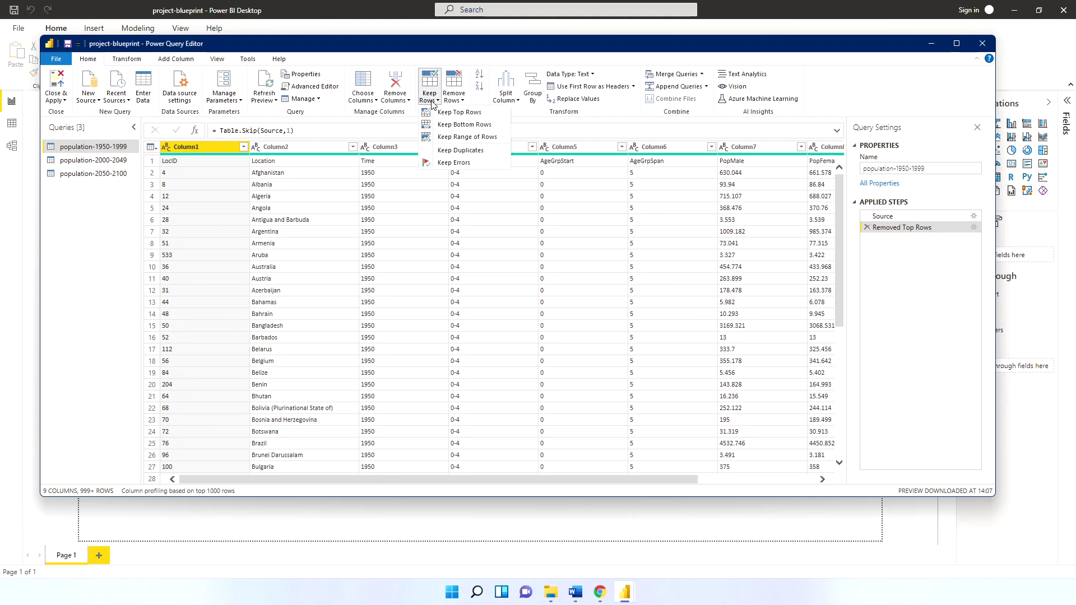
pyautogui.click(460, 138)
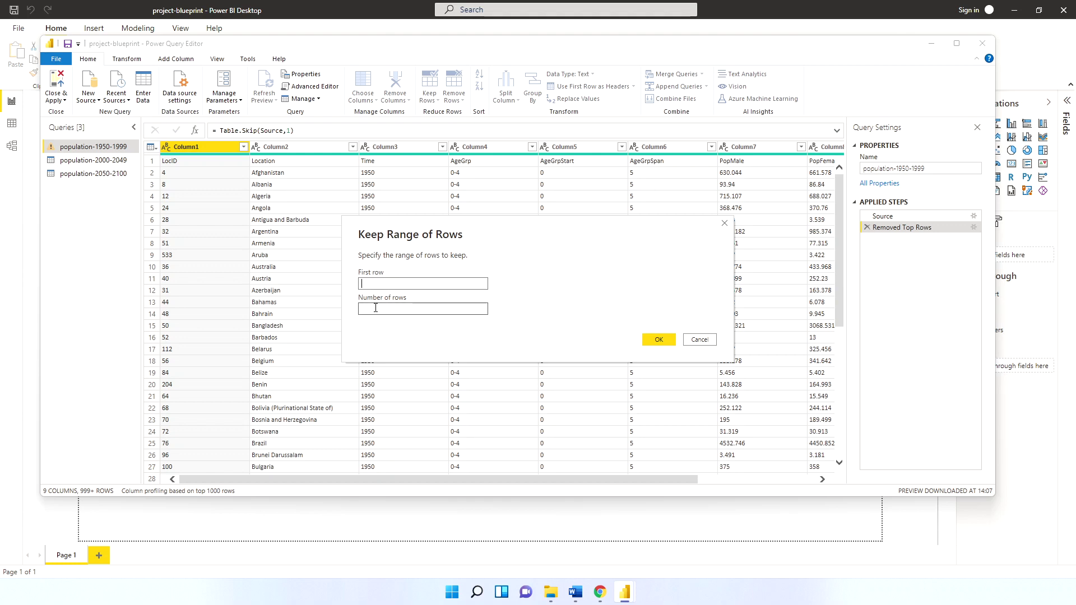
pyautogui.click(699, 340)
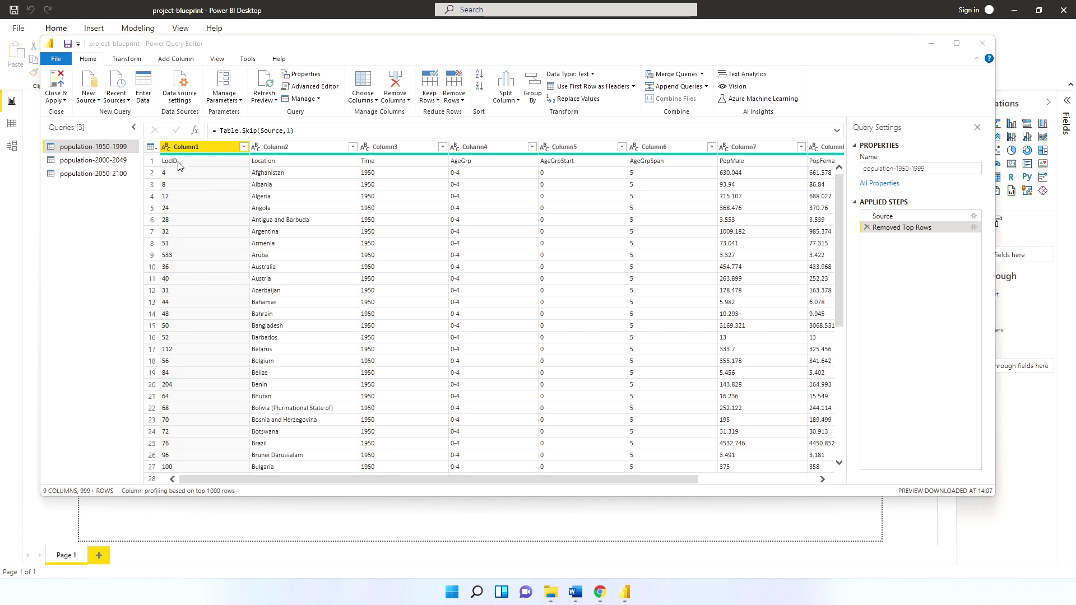
# - Promote the first row of the population-1950-1999 query to column headers
pyautogui.click(152, 162)
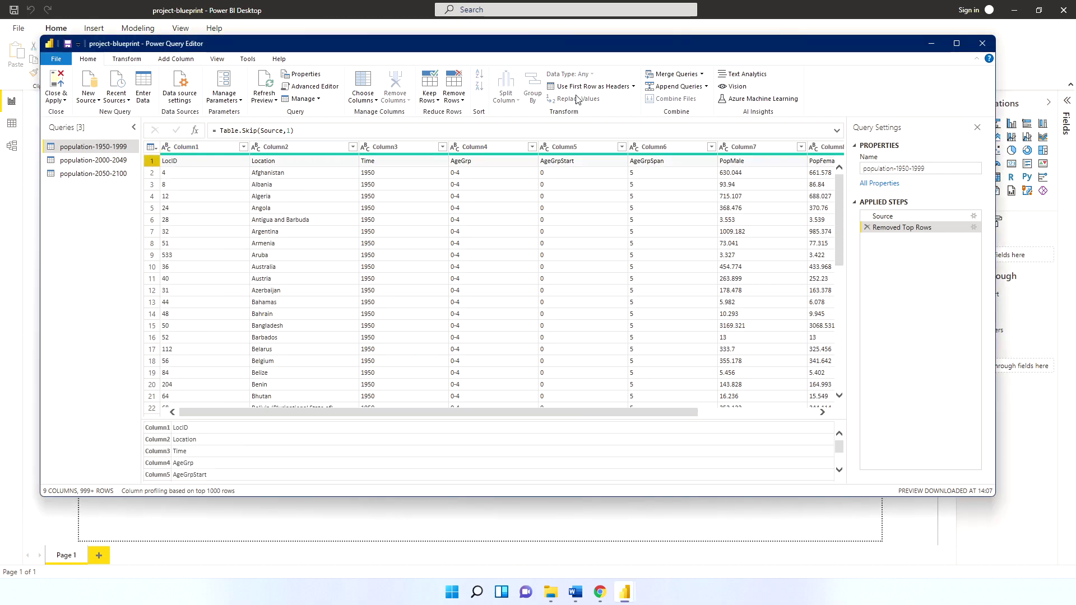
pyautogui.click(599, 87)
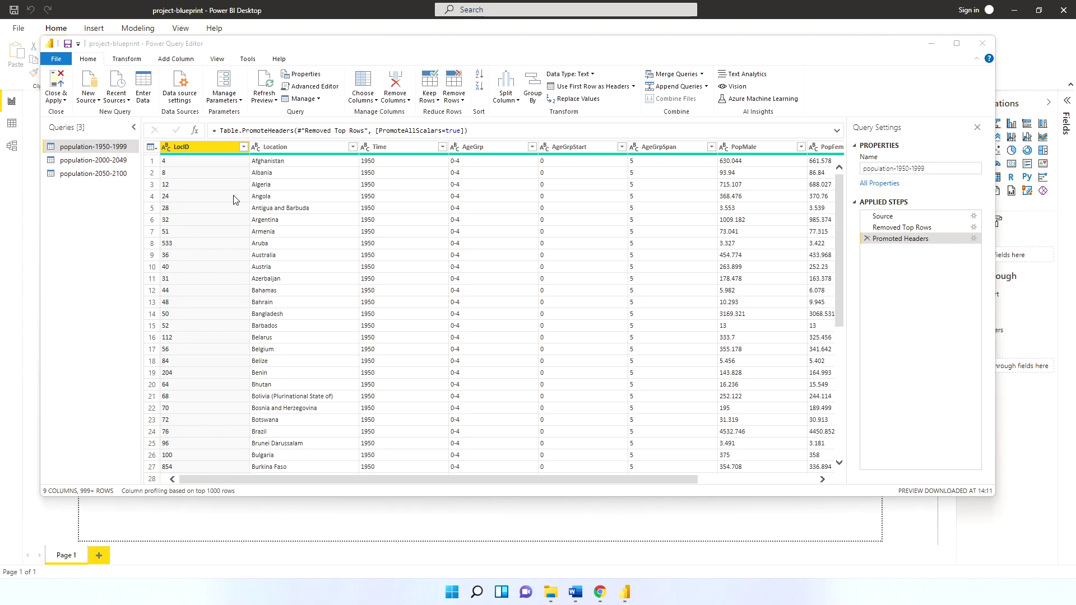
# - Promote the first row to column headers in both the population-2000-2049 and population-2050-2100 queries
pyautogui.click(111, 161)
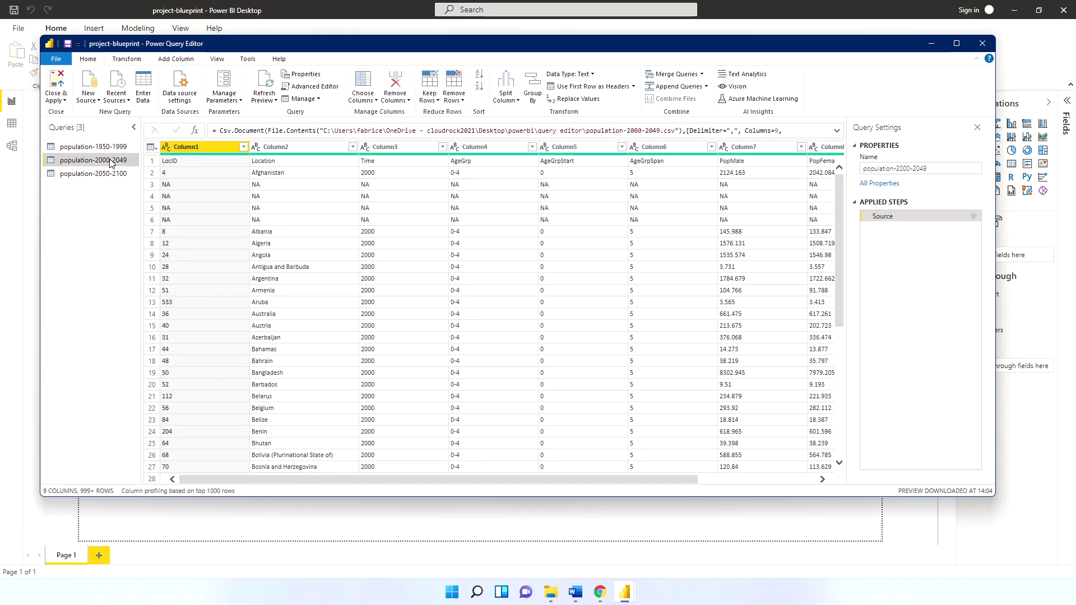
pyautogui.click(152, 161)
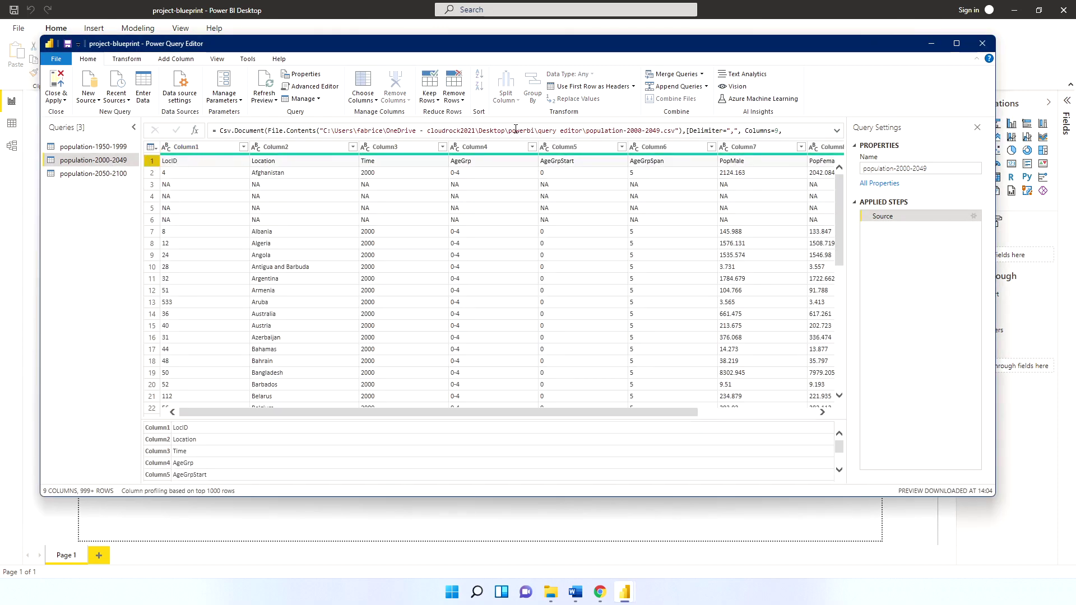
pyautogui.click(599, 87)
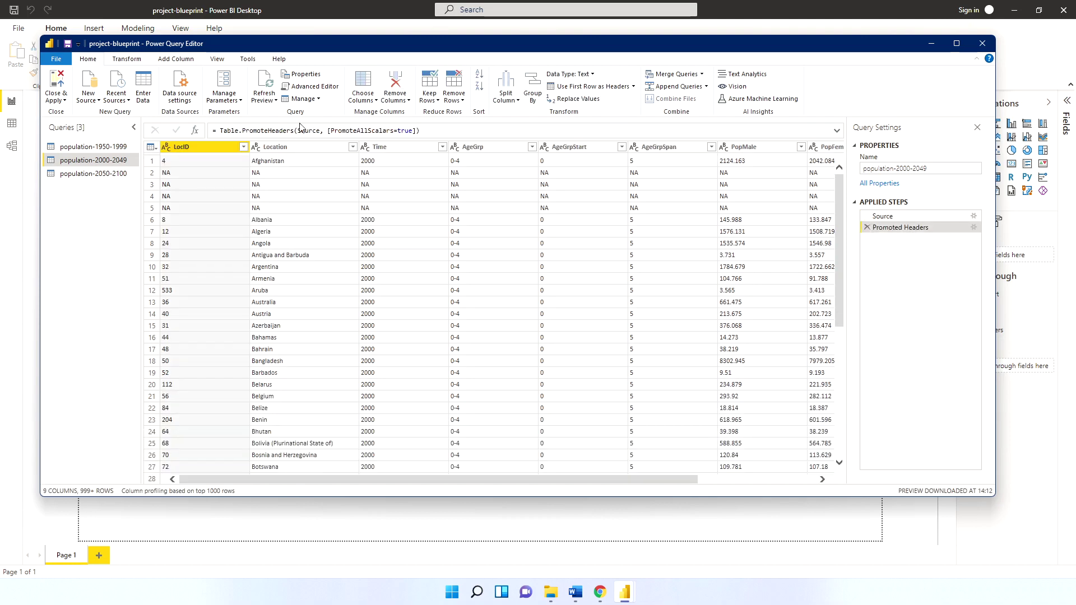
pyautogui.click(98, 173)
pyautogui.click(152, 161)
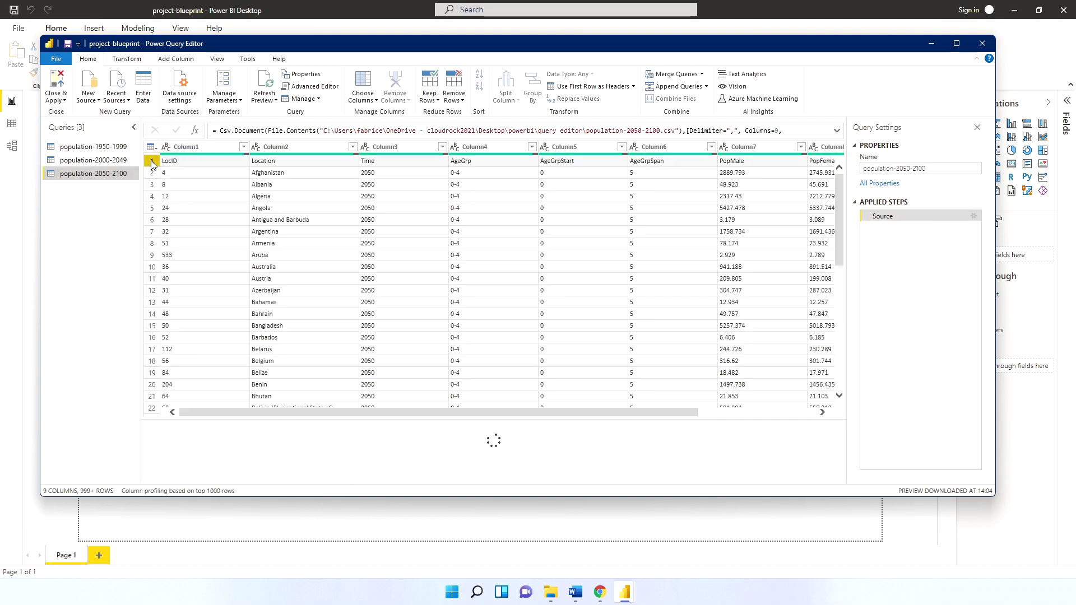
pyautogui.click(589, 87)
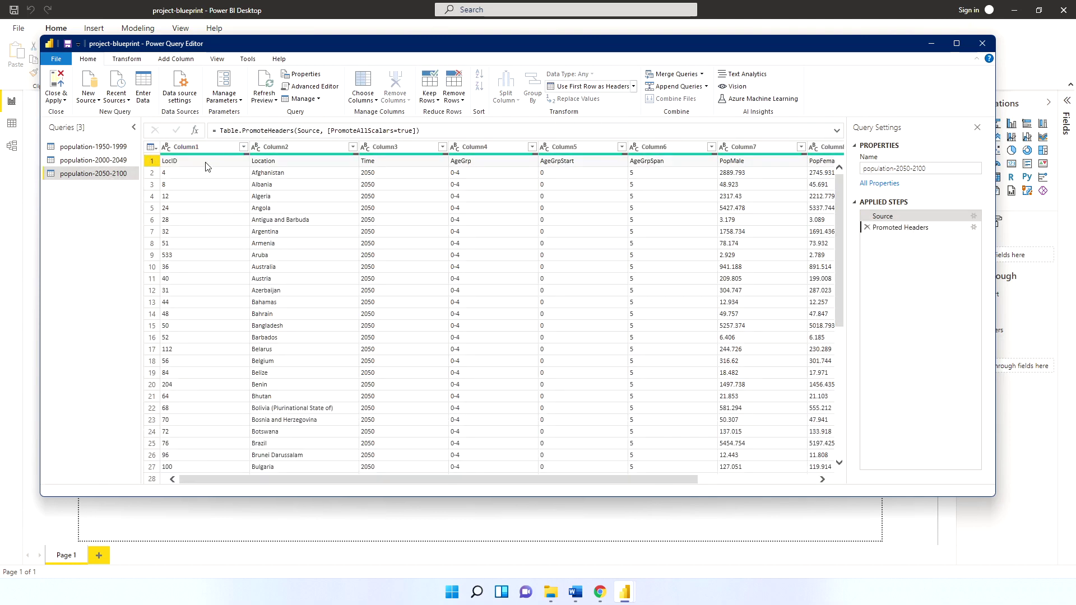
# - Examine the NA rows in the population-2000-2049 query and the available options for removing rows
pyautogui.click(104, 148)
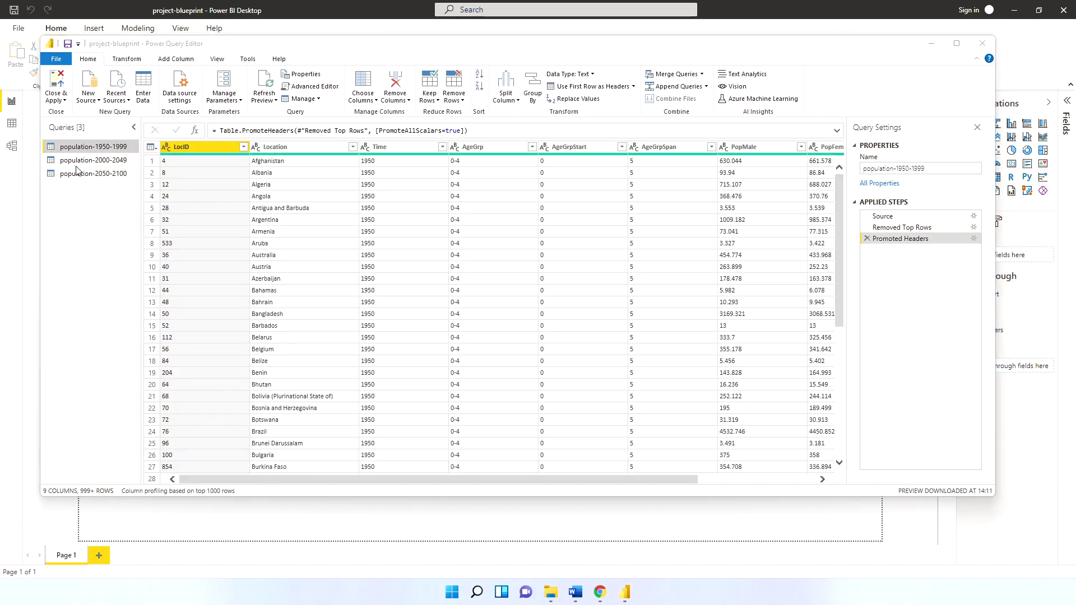
pyautogui.click(97, 161)
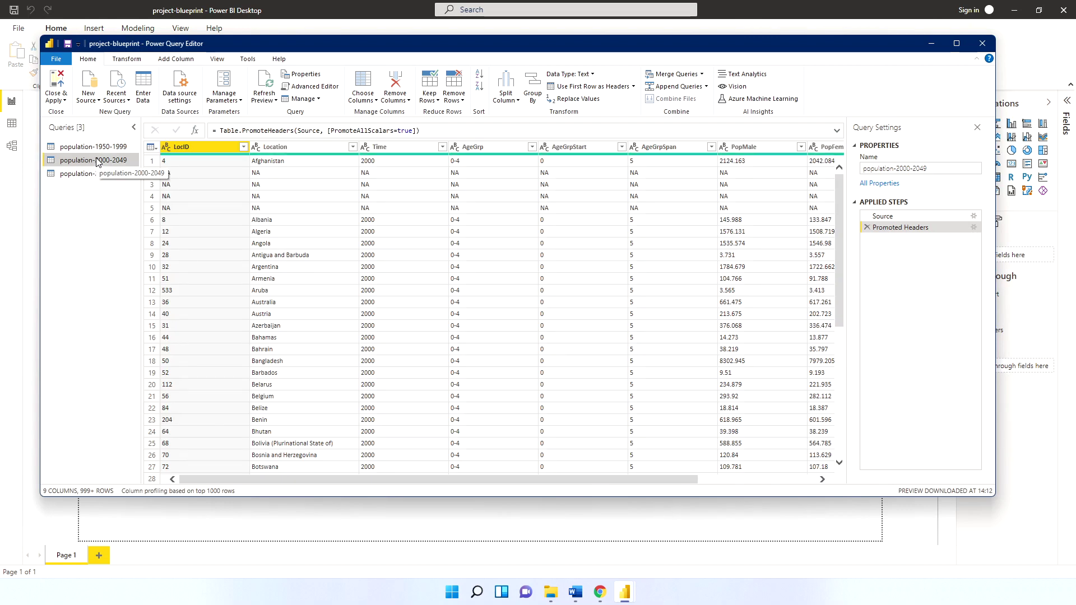
pyautogui.click(268, 175)
pyautogui.click(212, 177)
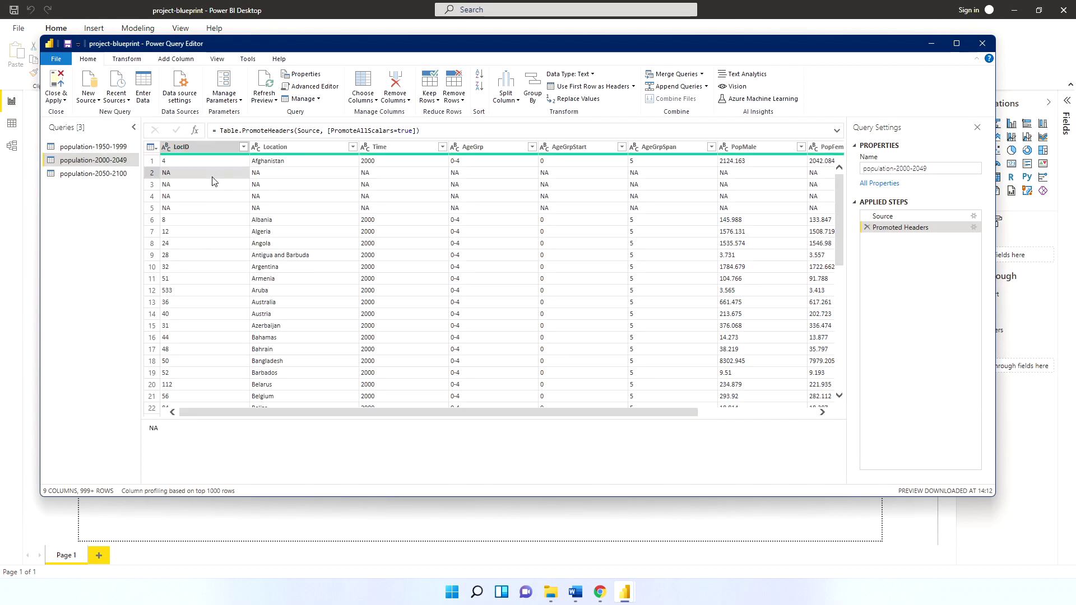
pyautogui.click(212, 189)
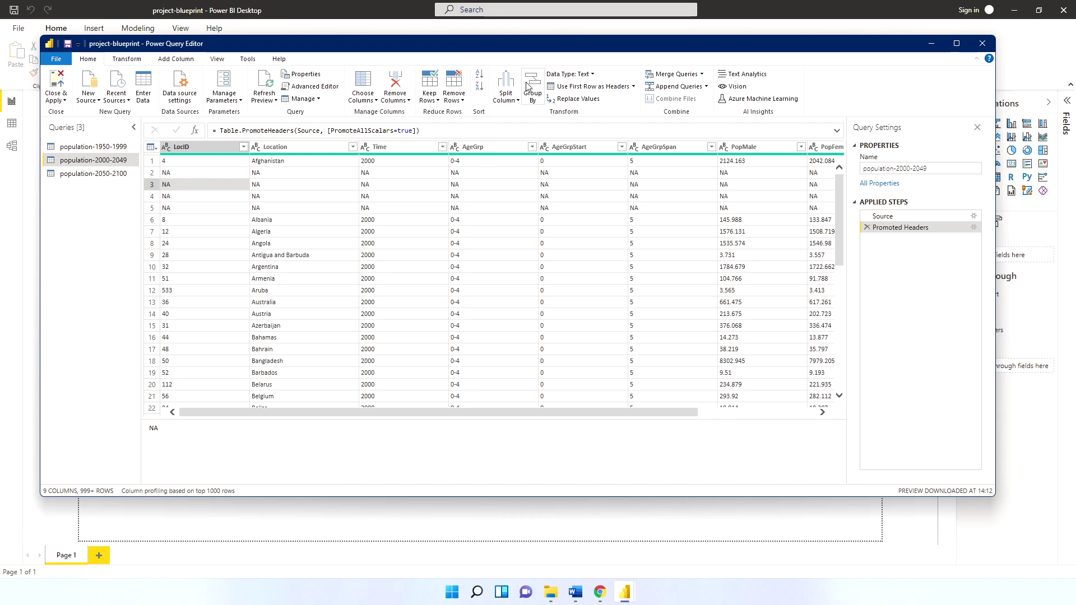
pyautogui.click(461, 101)
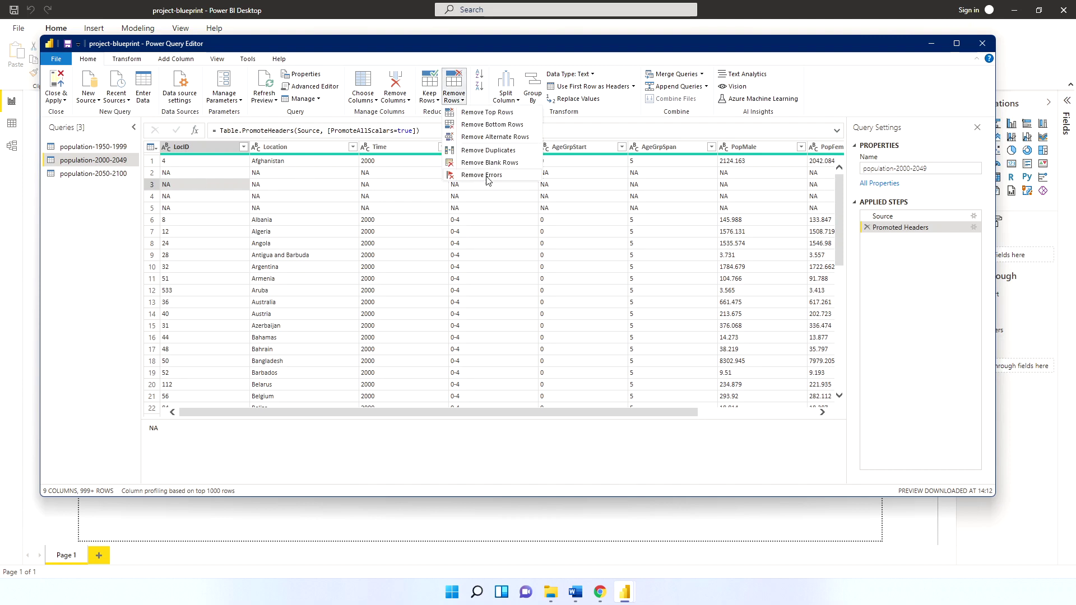
pyautogui.click(203, 195)
pyautogui.click(197, 175)
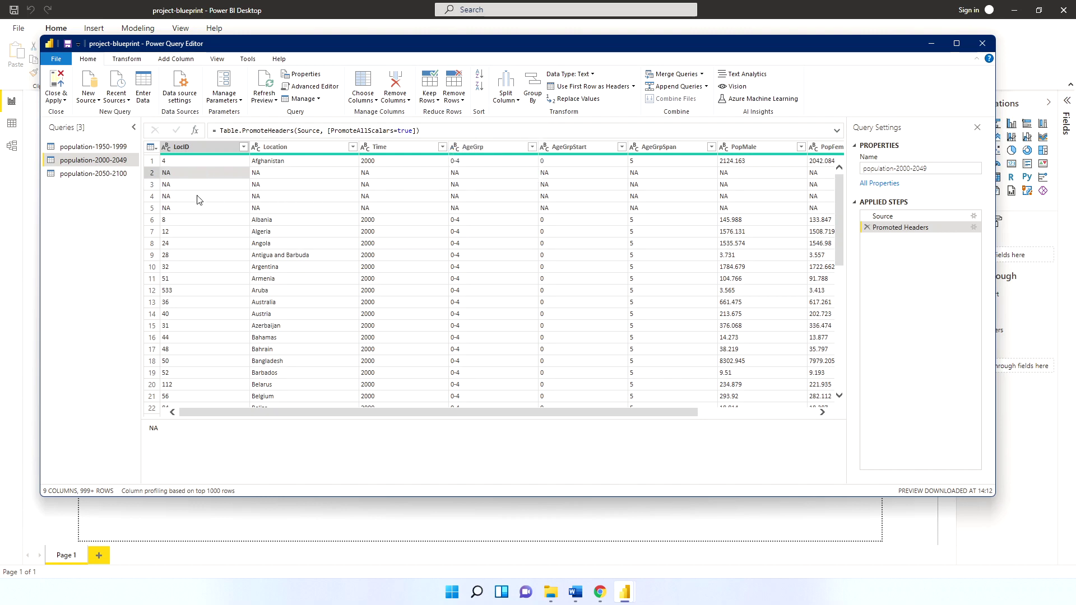
pyautogui.click(198, 197)
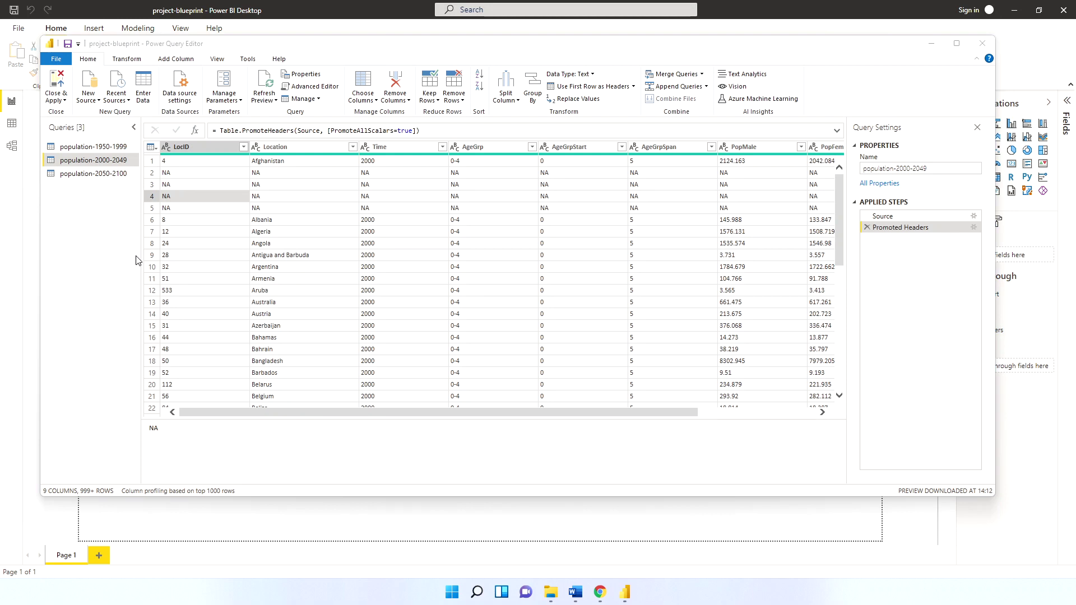
# - Filter the Location column of the population-2000-2049 query to exclude the NA rows
pyautogui.click(353, 148)
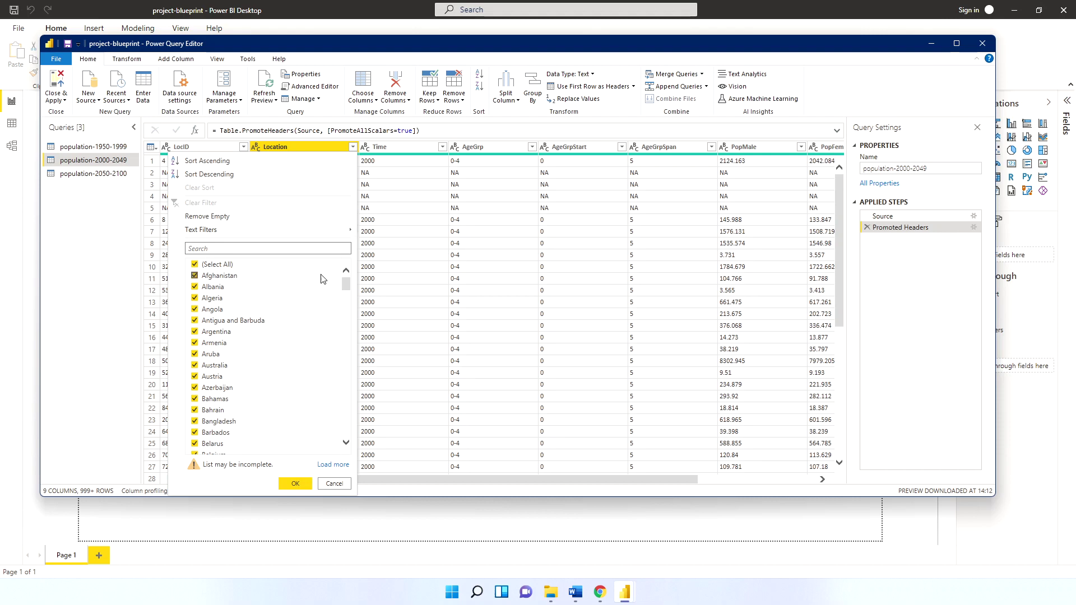
pyautogui.moveTo(345, 283); pyautogui.dragTo(338, 378)
pyautogui.click(195, 374)
pyautogui.click(295, 483)
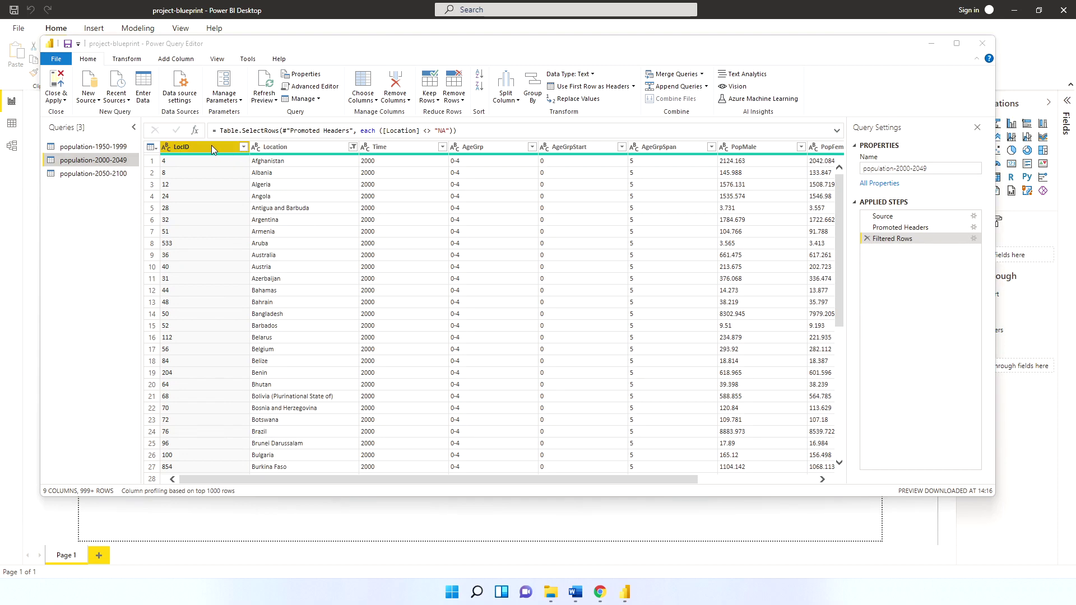
pyautogui.click(296, 148)
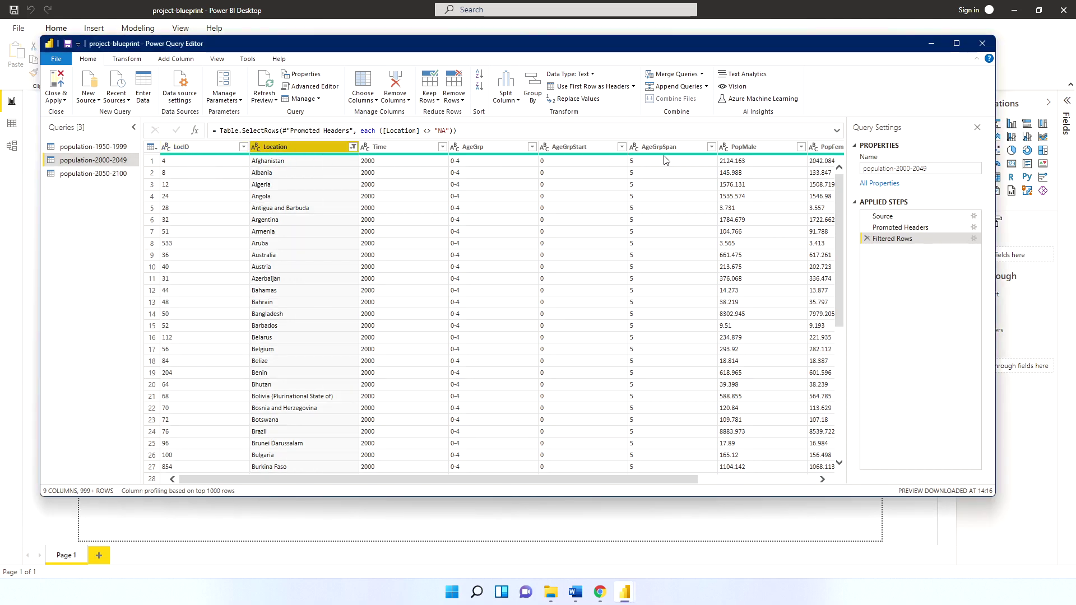
# - Inspect the population-2050-2100 query for blank rows, including the stretch after Estonia
pyautogui.click(81, 173)
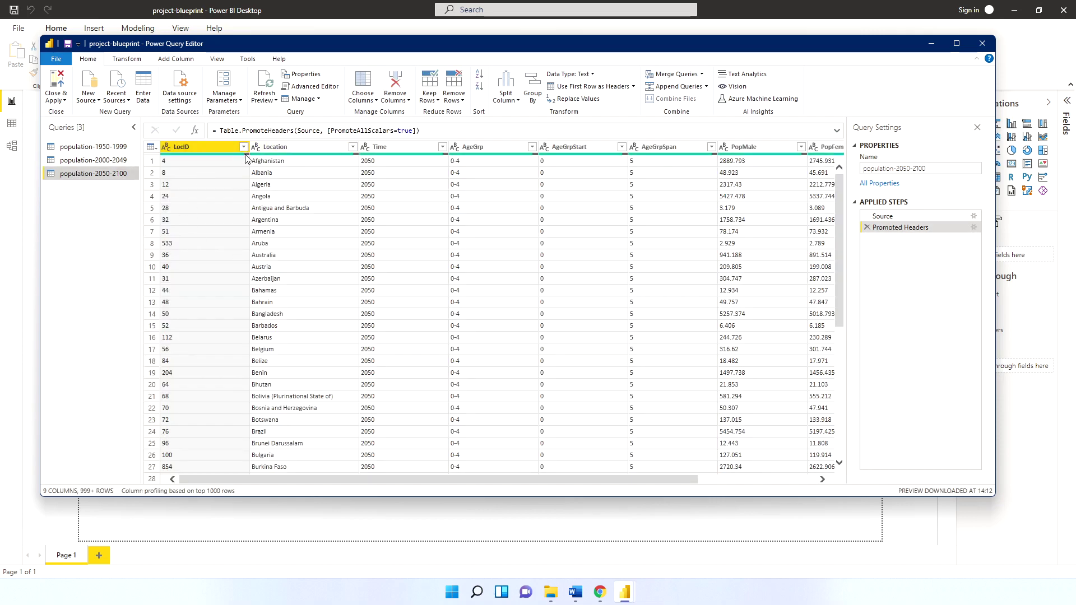
pyautogui.moveTo(247, 158)
pyautogui.moveTo(358, 157)
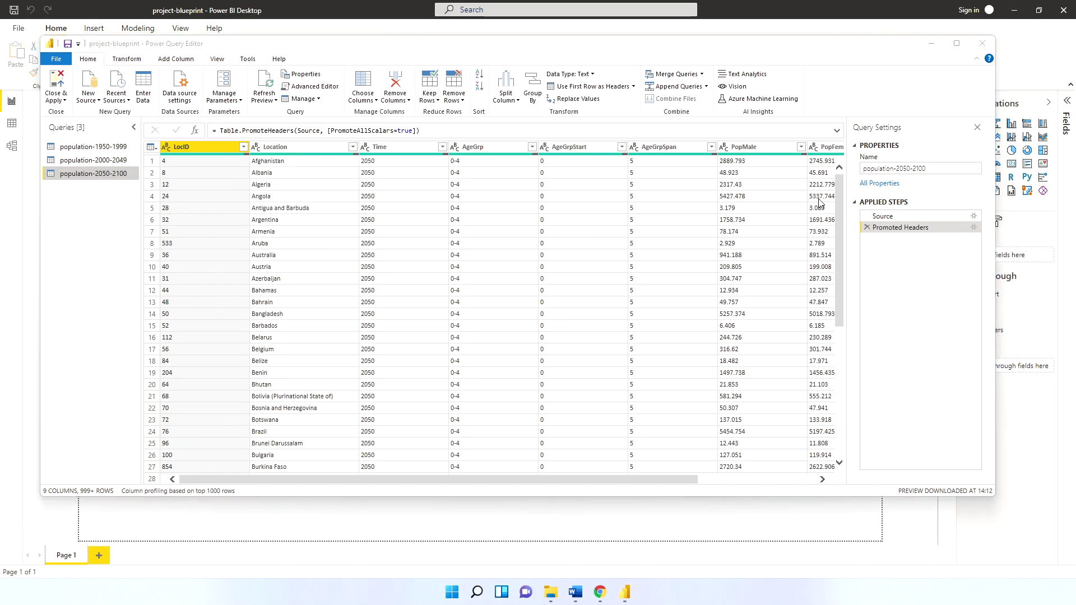
pyautogui.moveTo(837, 208); pyautogui.dragTo(838, 349)
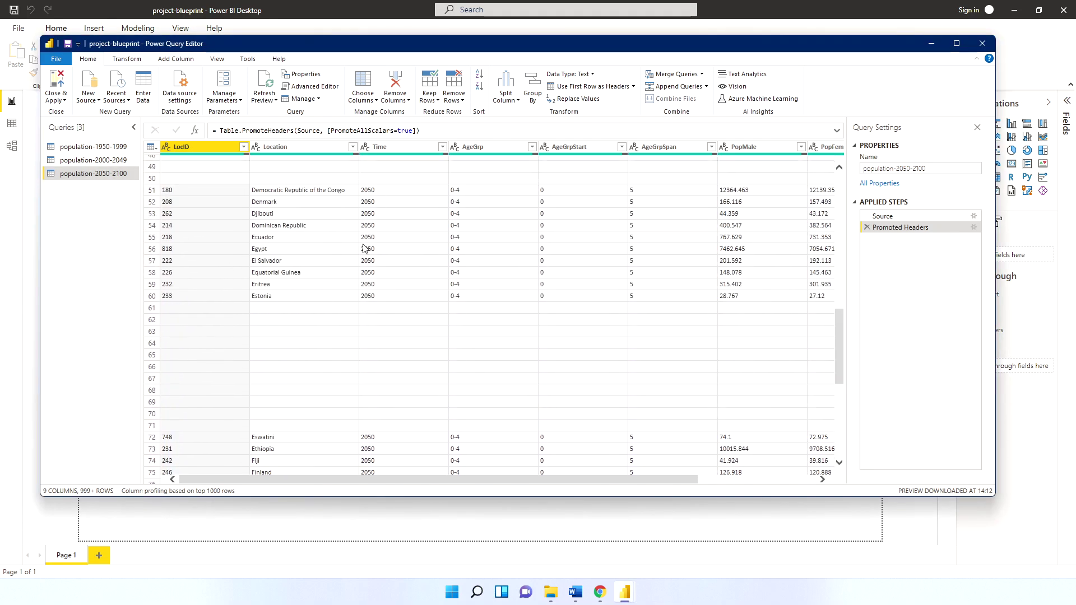
pyautogui.click(296, 312)
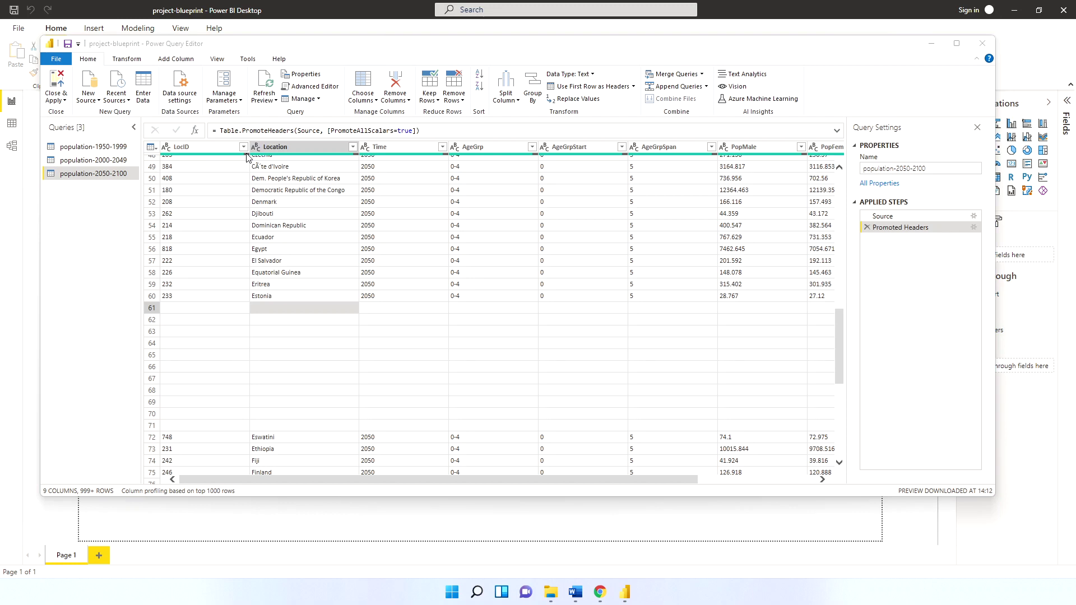
# - Try removing empty values from the LocID column, check its filter list, and delete that applied step
pyautogui.click(187, 210)
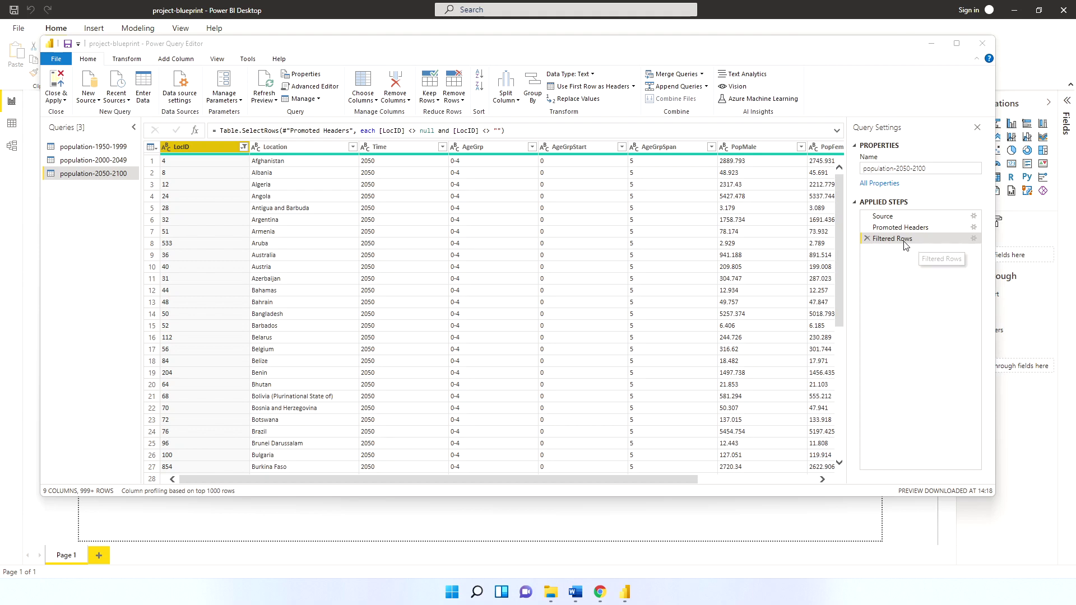
pyautogui.click(244, 147)
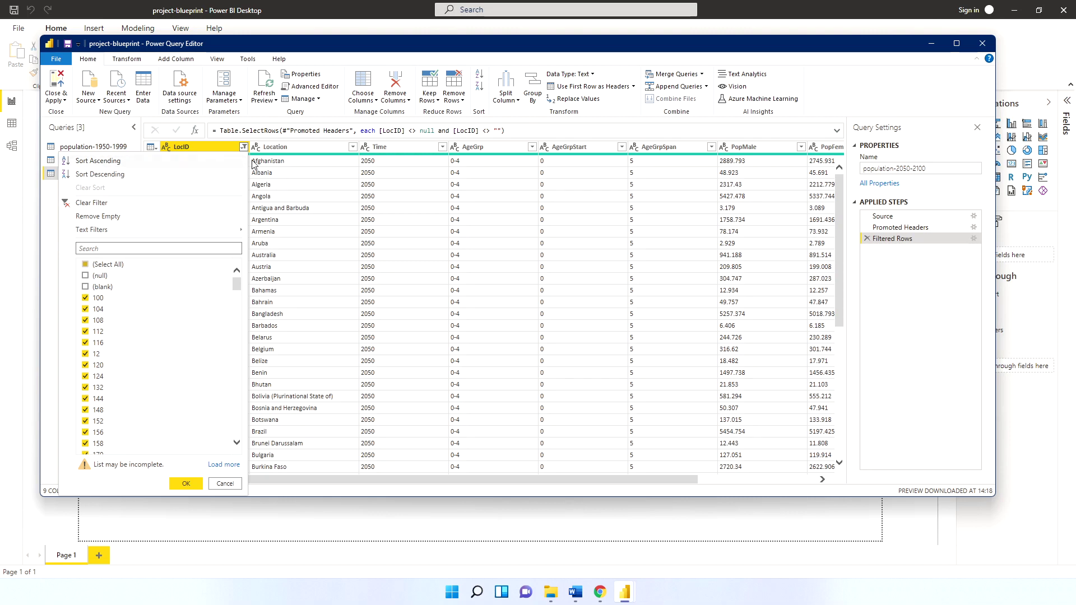
pyautogui.click(226, 485)
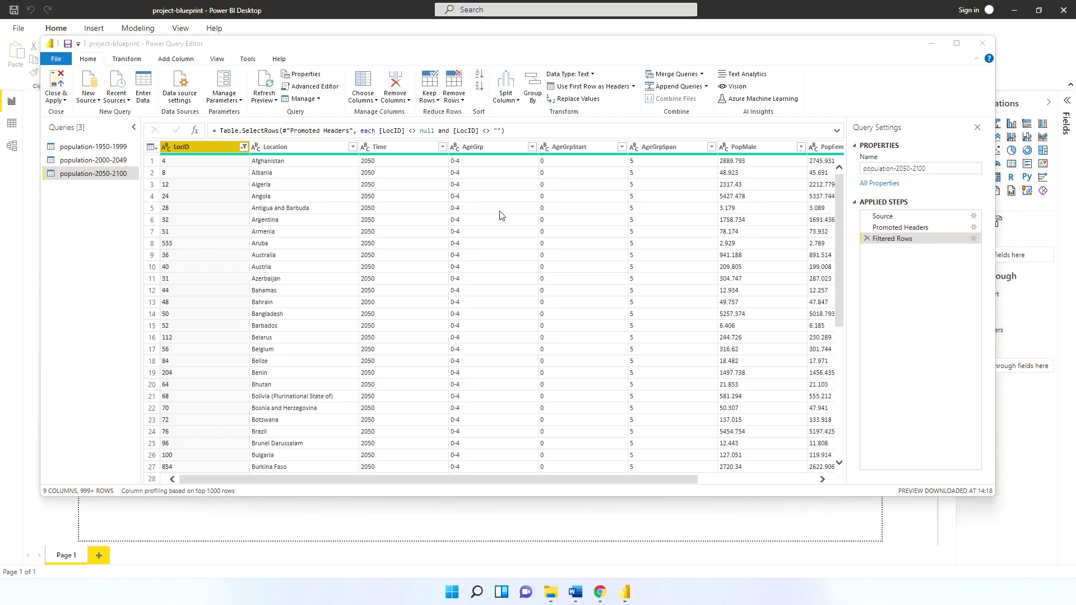
pyautogui.click(867, 239)
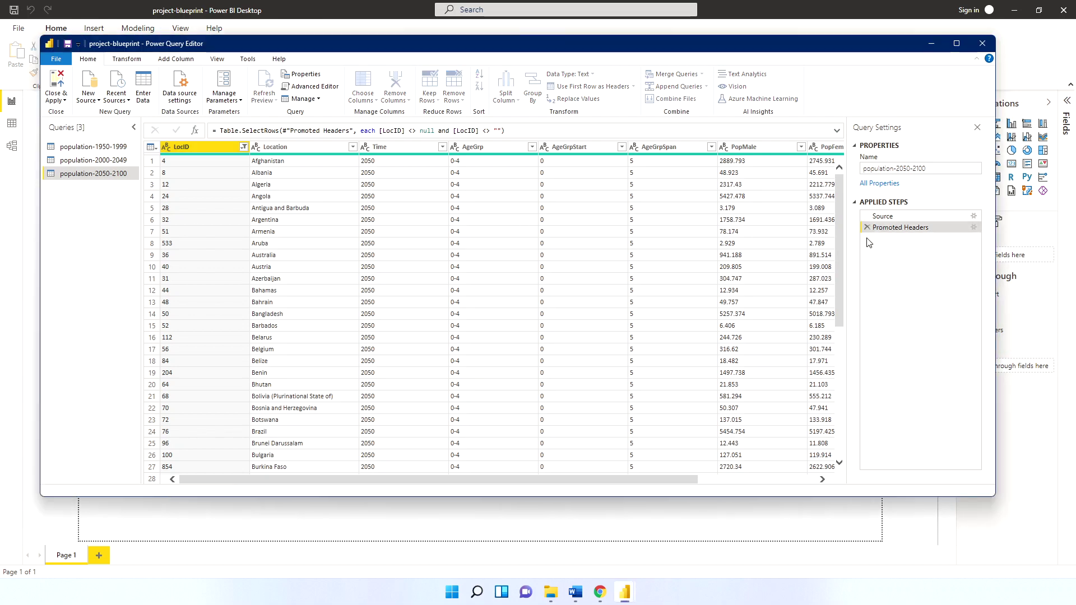
# - Try the Remove Blank Rows operation on the population-2050-2100 query and delete that applied step
pyautogui.click(463, 104)
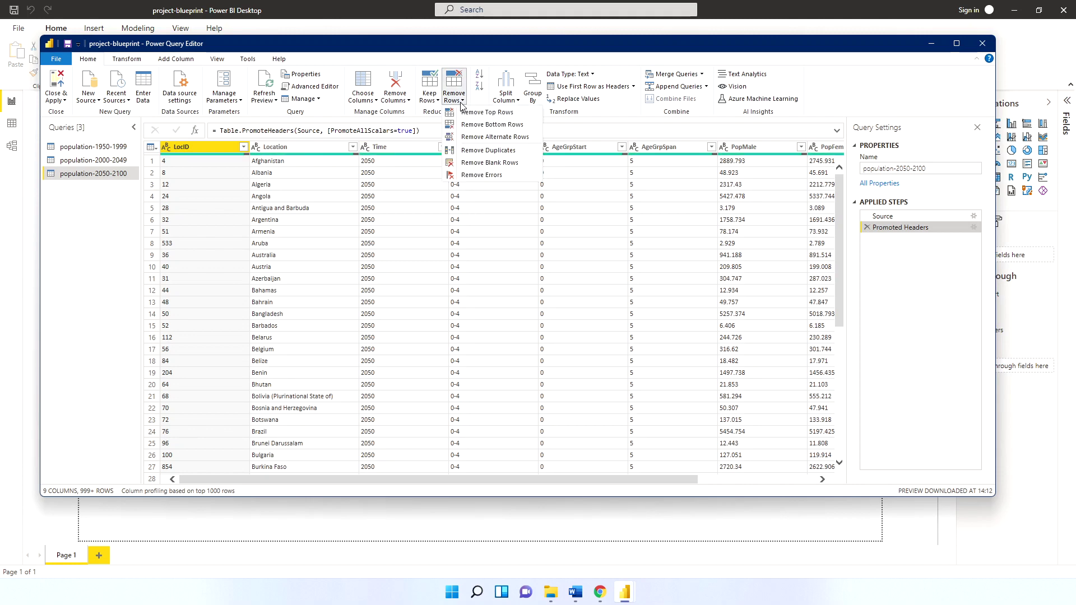
pyautogui.click(497, 162)
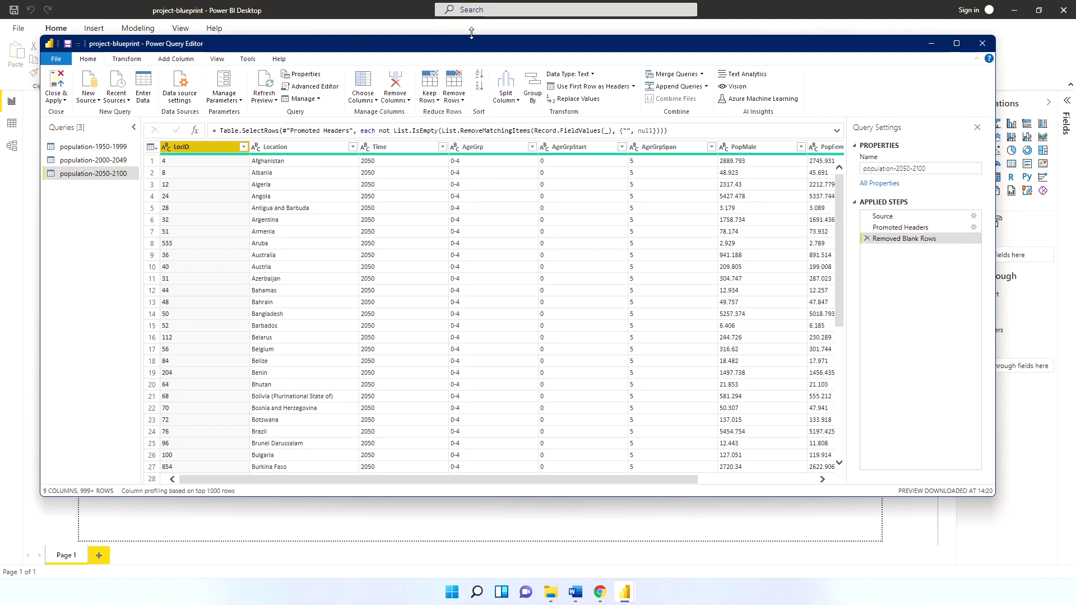
pyautogui.click(463, 99)
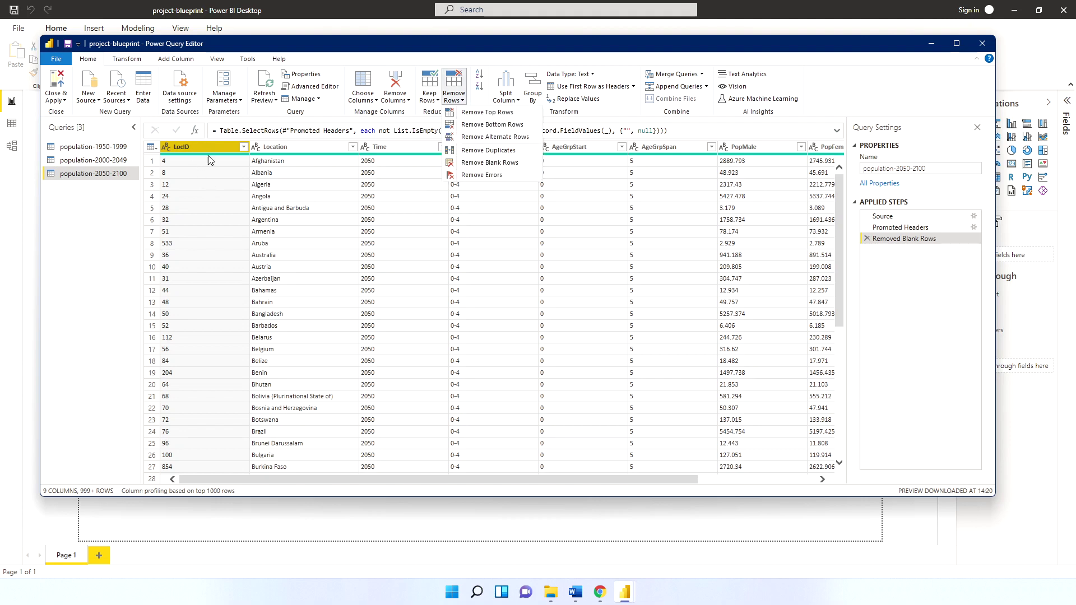
pyautogui.click(870, 242)
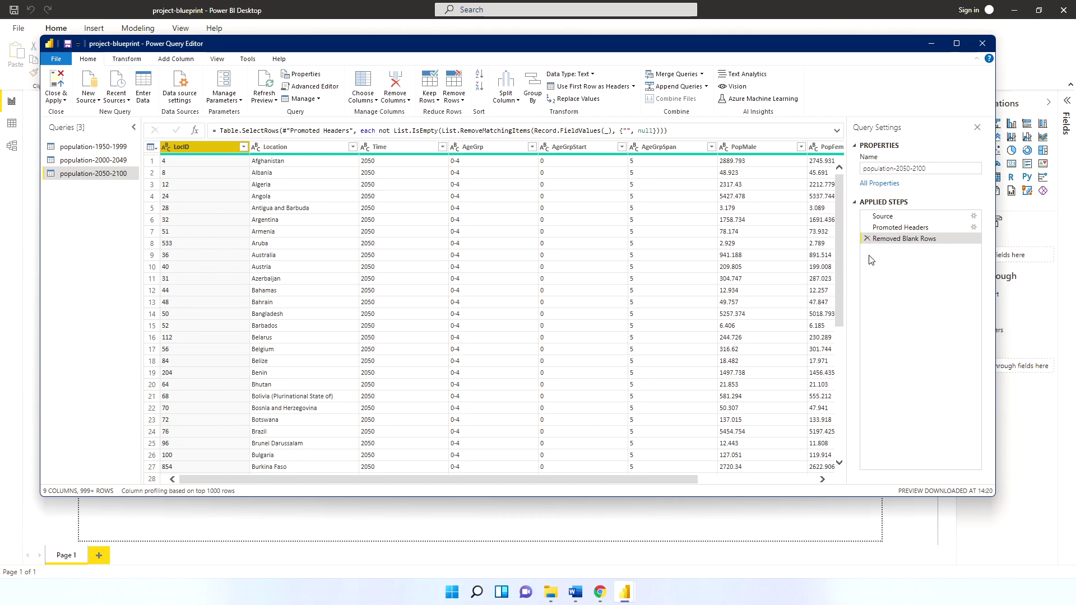
pyautogui.click(867, 240)
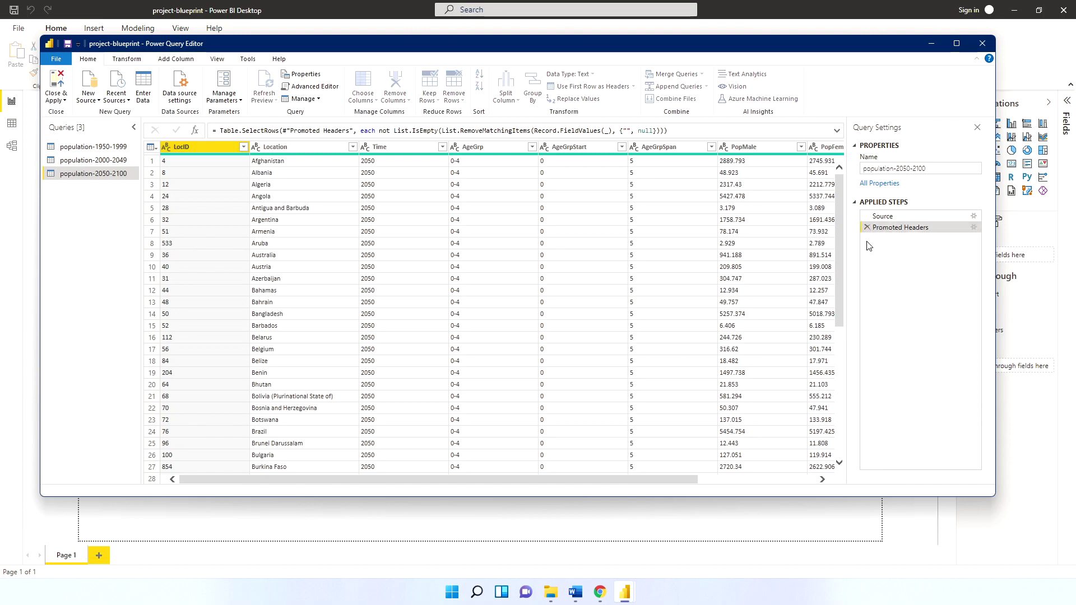
# - Filter the LocID column of the population-2050-2100 query to exclude blank values
pyautogui.click(243, 147)
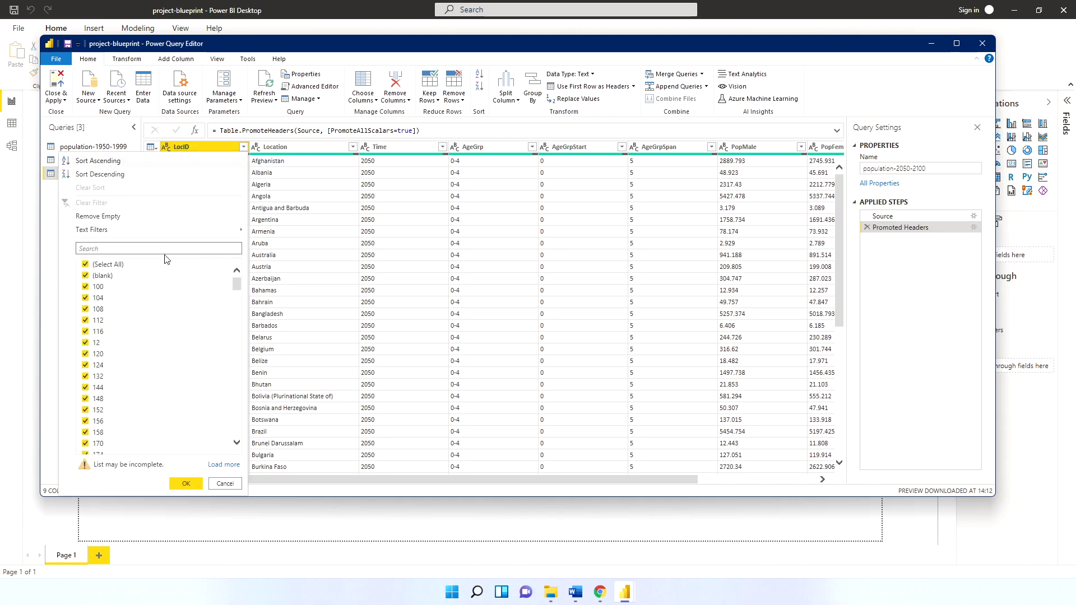
pyautogui.click(86, 276)
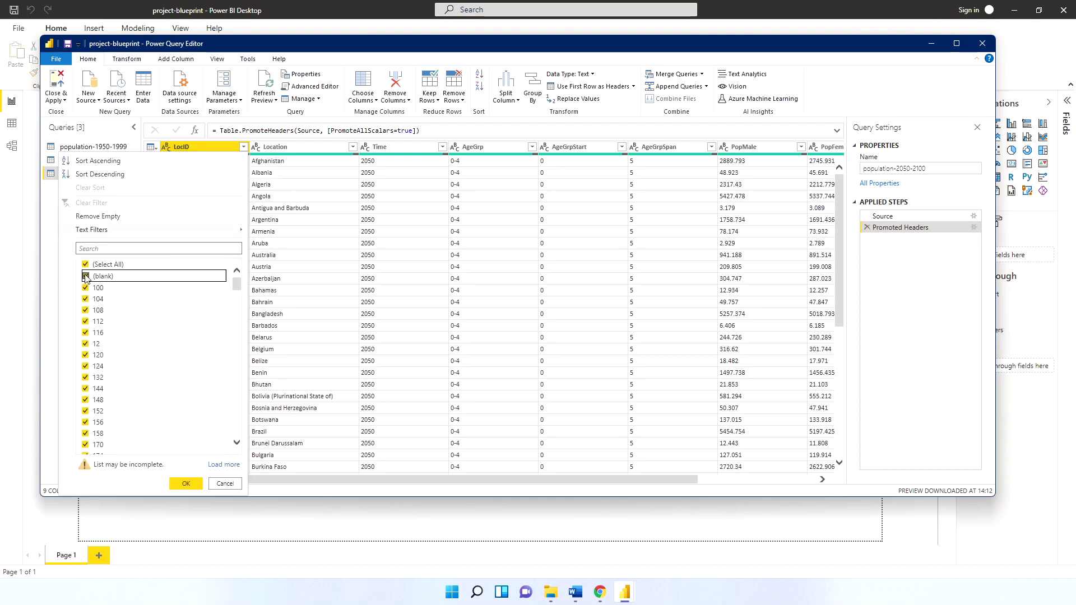
pyautogui.click(186, 483)
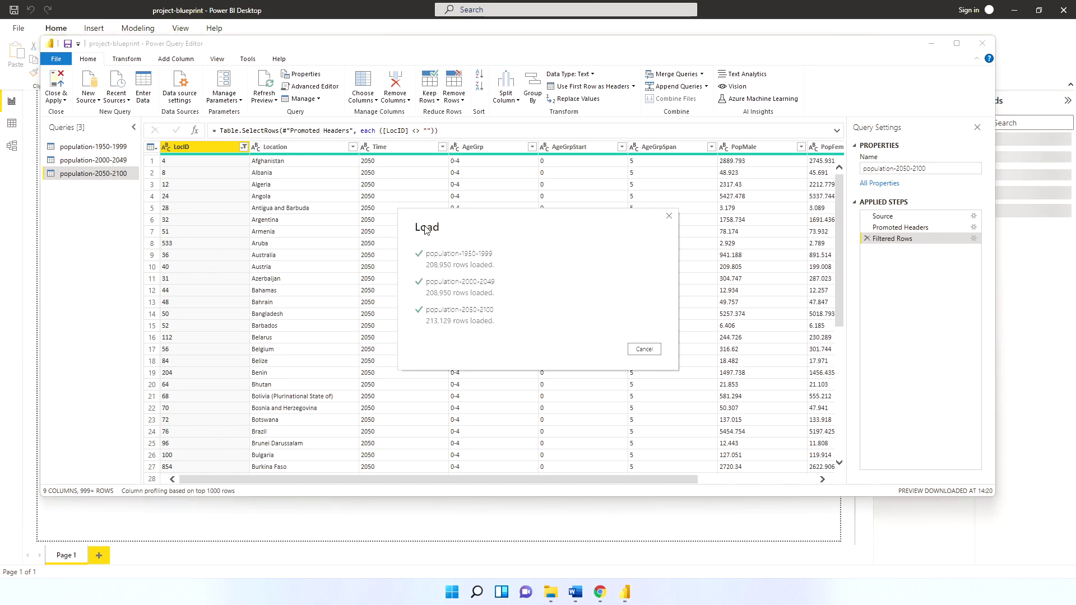
# - Apply the three population queries to the report and return to Power Query Editor
pyautogui.click(644, 350)
pyautogui.click(59, 92)
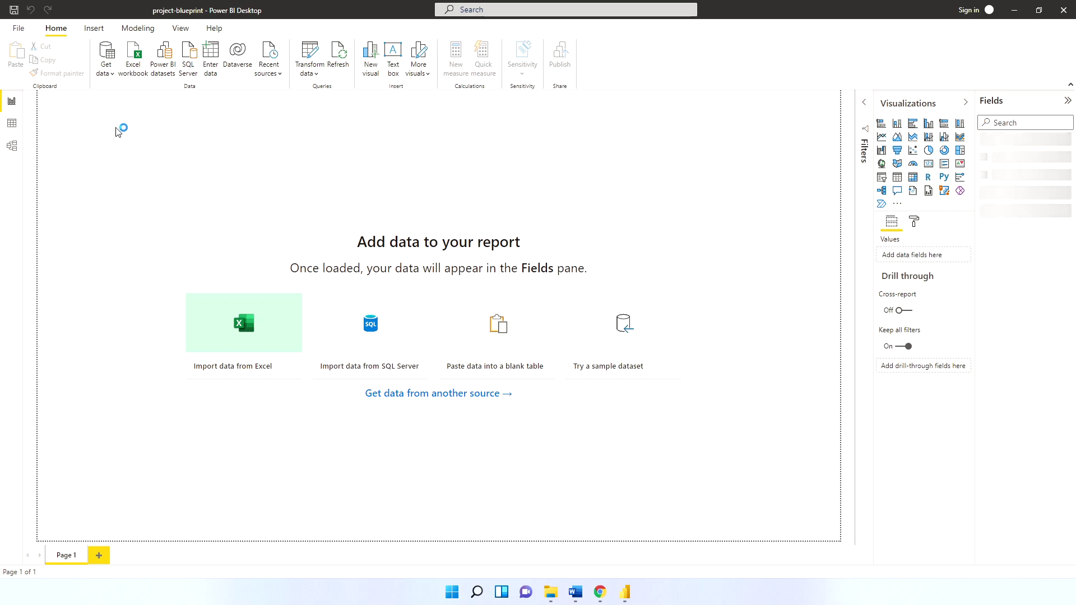
pyautogui.moveTo(626, 597)
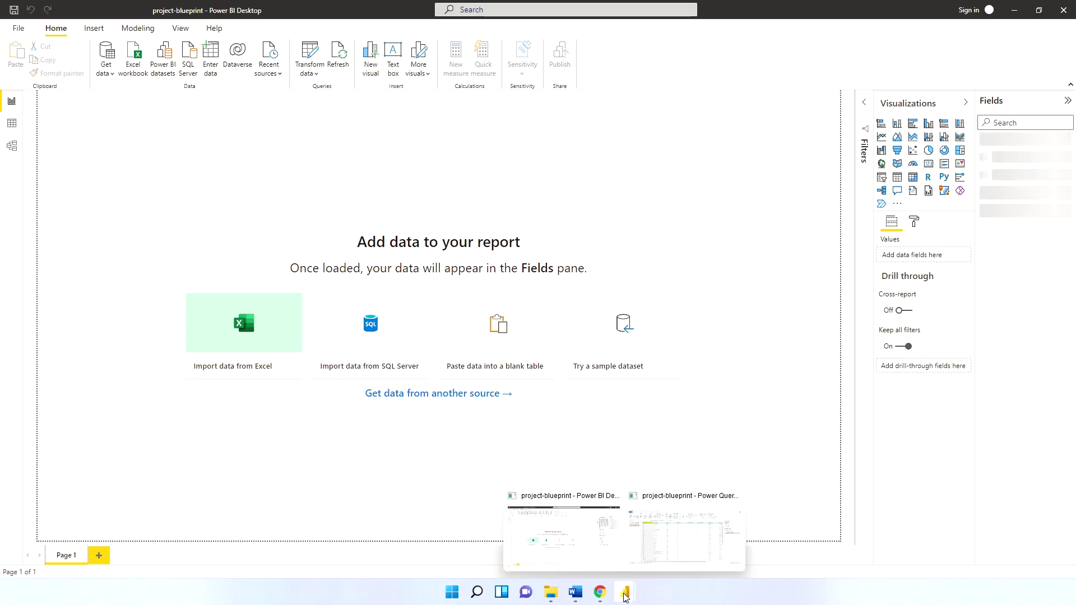
pyautogui.click(661, 547)
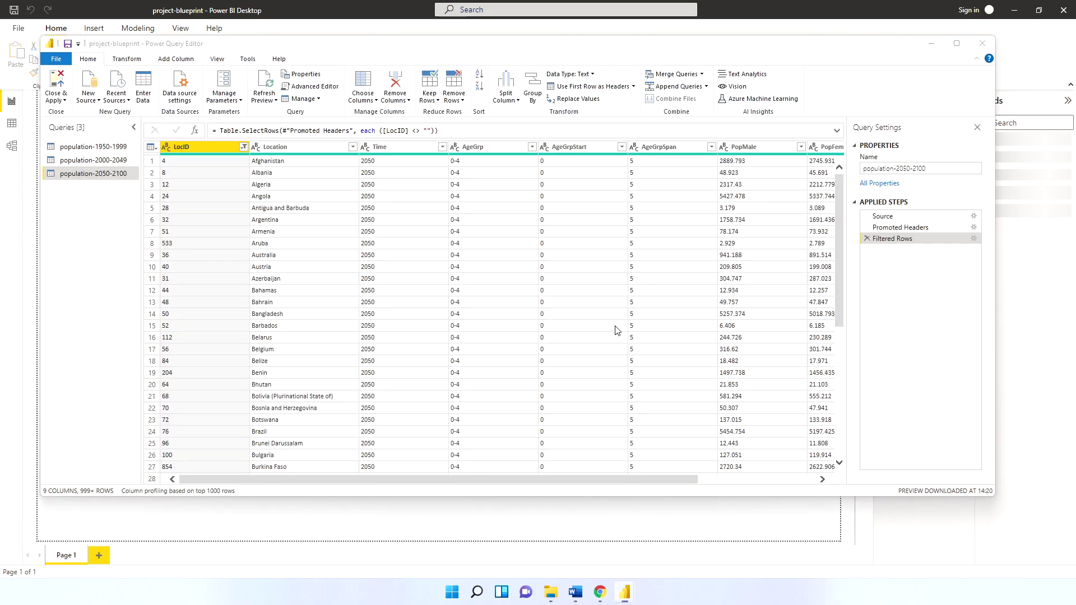
# - Save the project and close and apply the queries, switching back to the Power Query Editor window
pyautogui.click(68, 45)
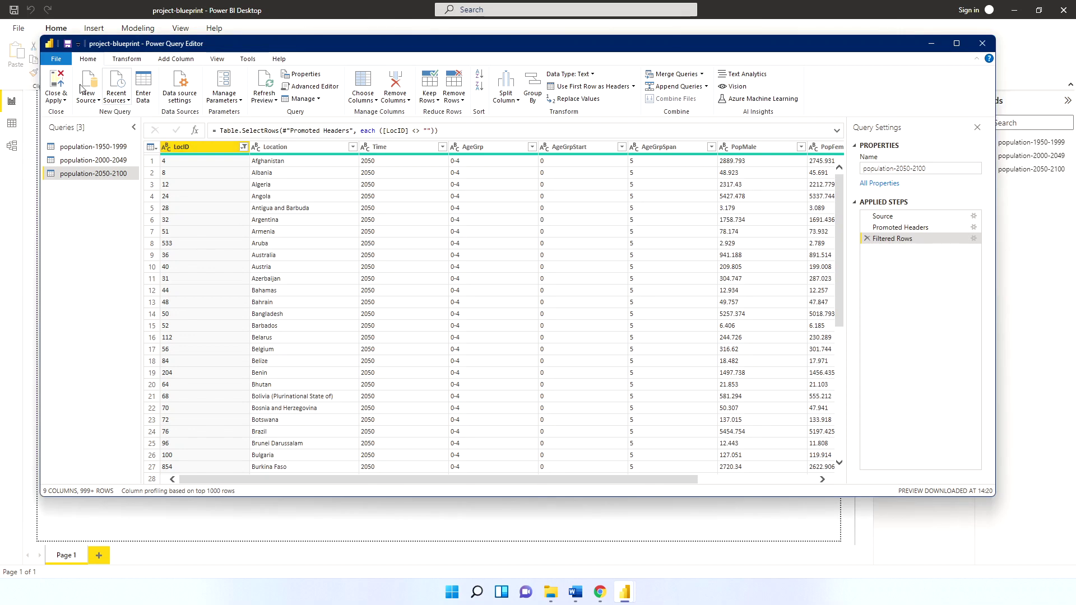
pyautogui.click(57, 91)
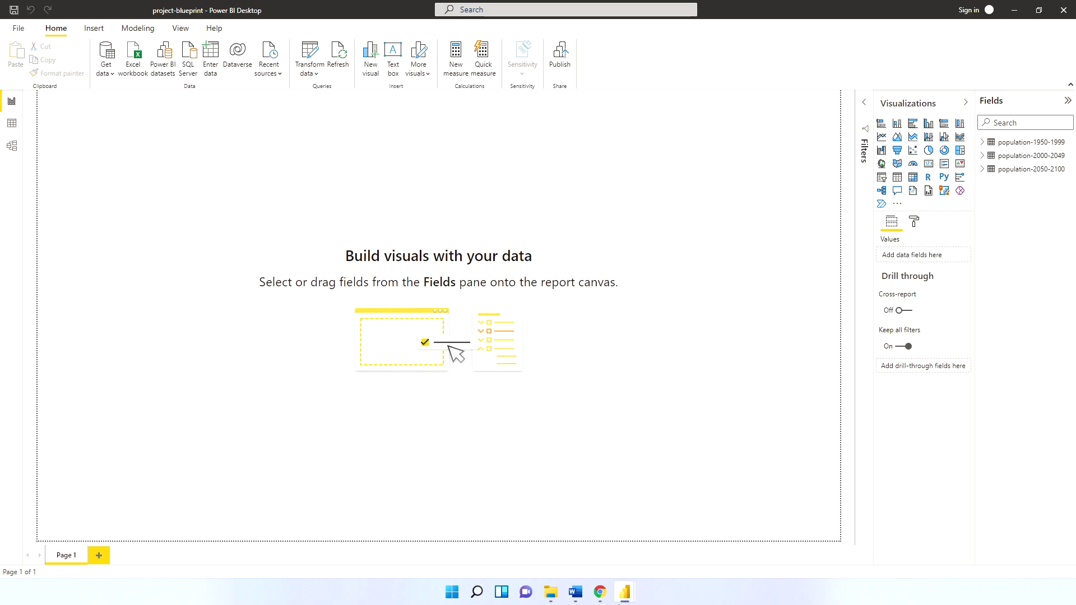
pyautogui.moveTo(620, 601)
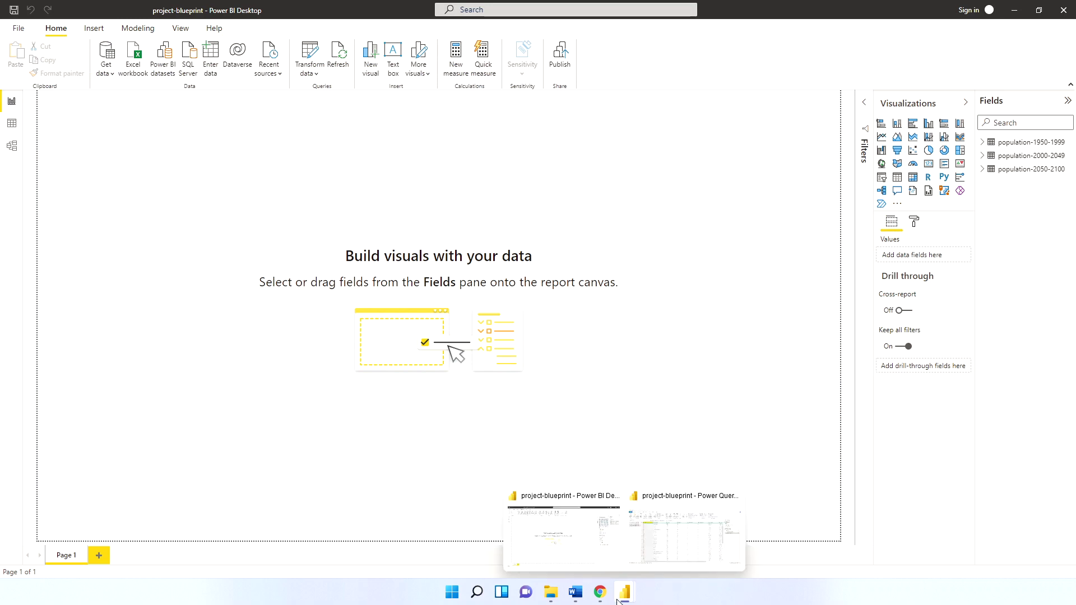
pyautogui.click(653, 532)
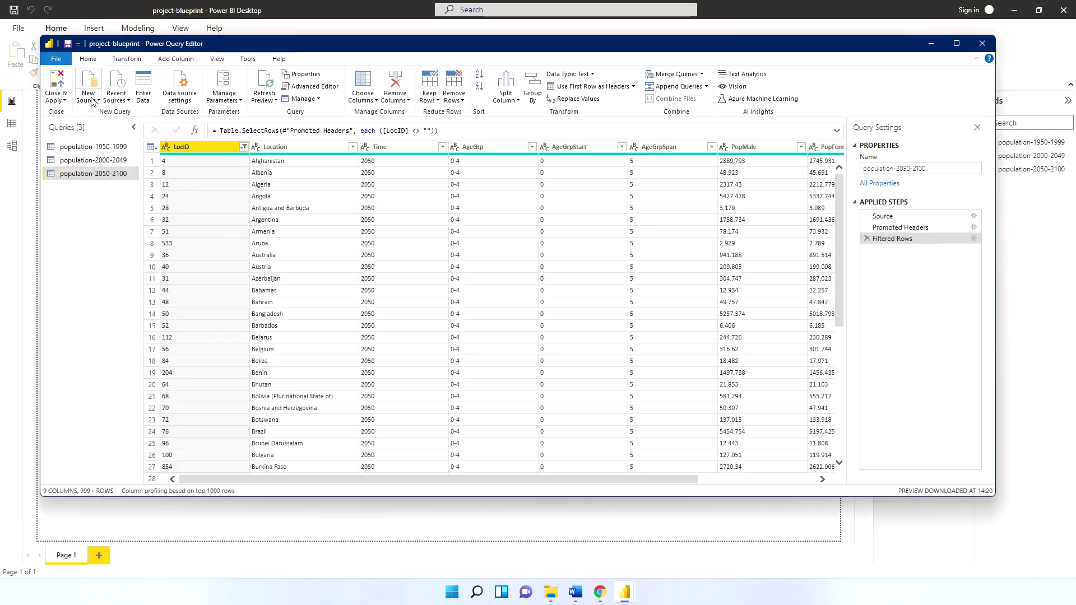
pyautogui.click(193, 5)
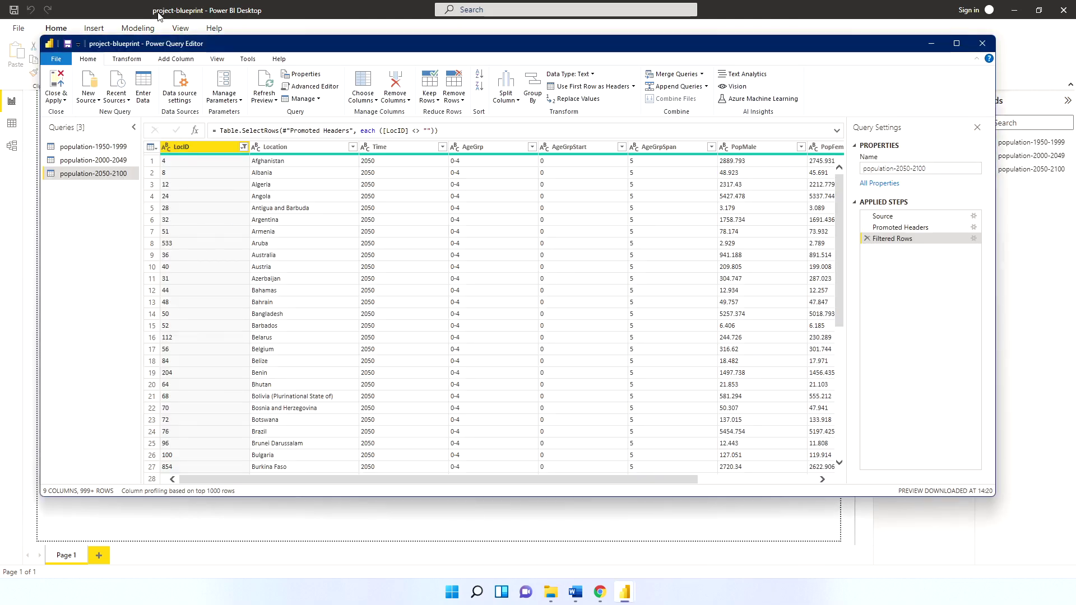